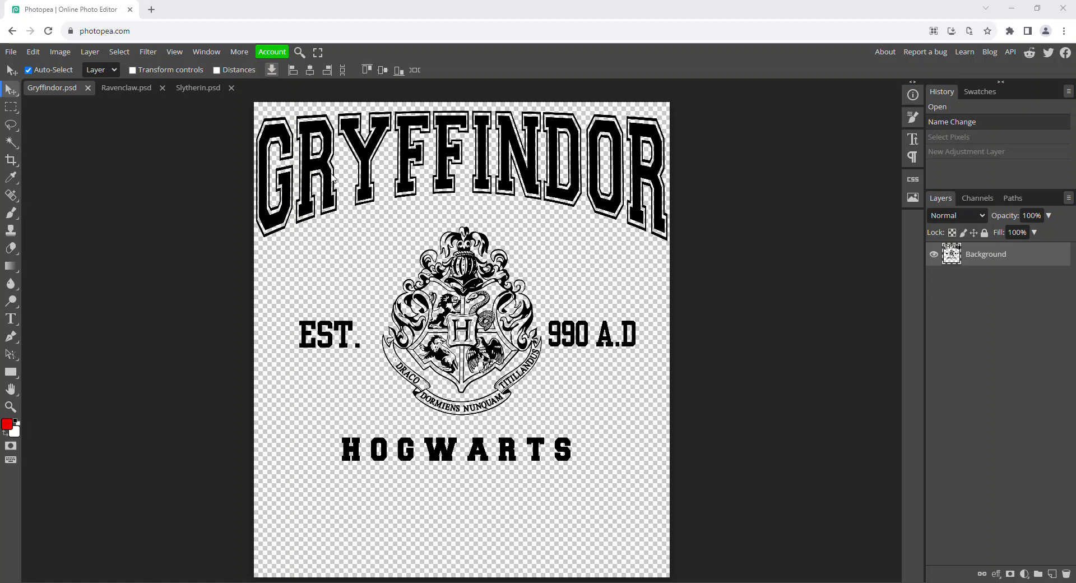
# Examine the edges of the black GRYFFINDOR lettering up close, then the overall design
pyautogui.scroll(5, 236, 161)
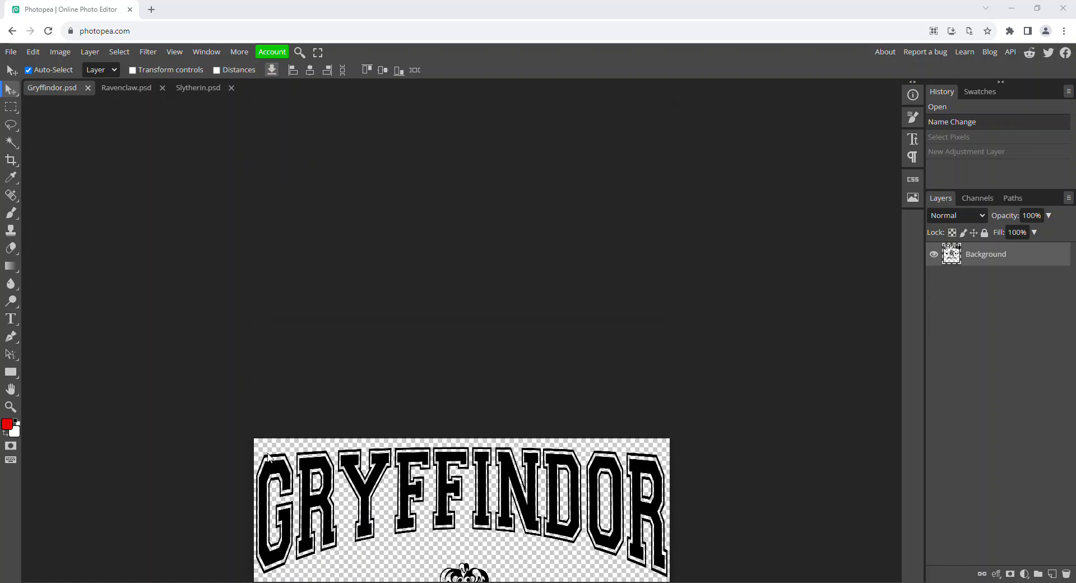
pyautogui.scroll(-3, 268, 457)
pyautogui.scroll(5, 234, 350)
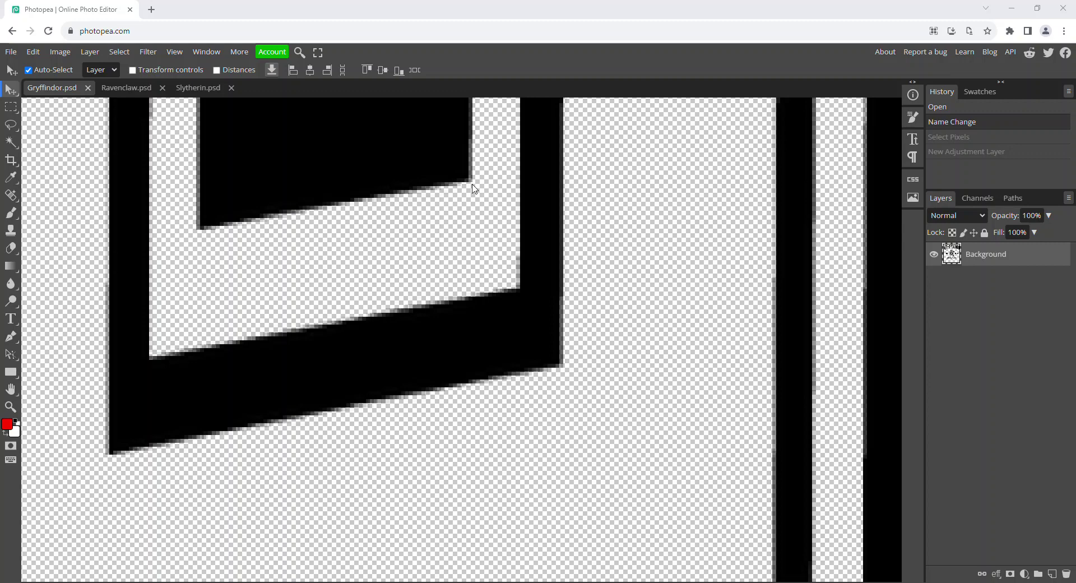
pyautogui.scroll(-5, 396, 224)
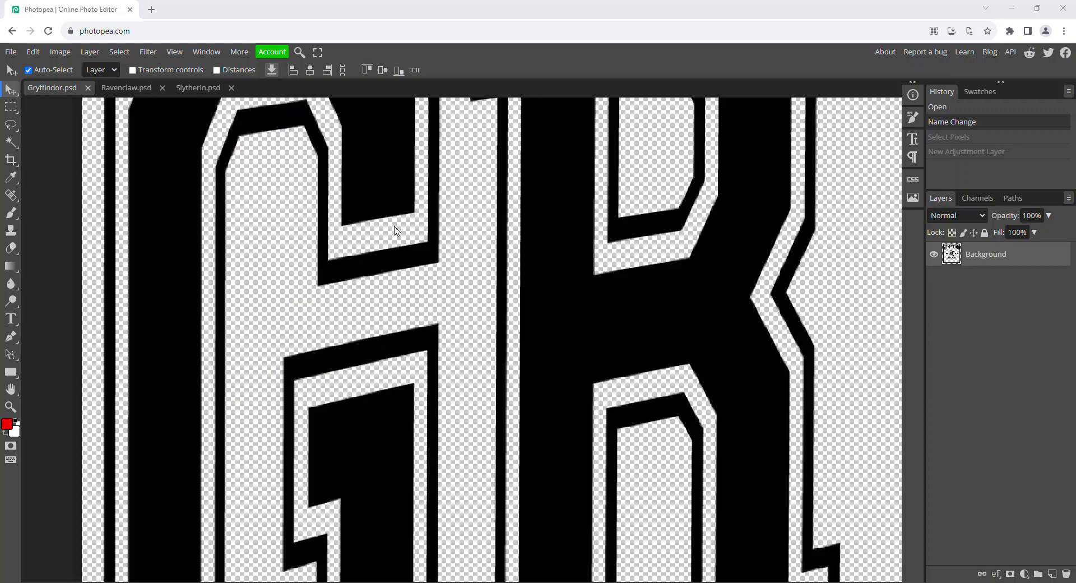
pyautogui.scroll(1, 580, 264)
pyautogui.scroll(3, 581, 264)
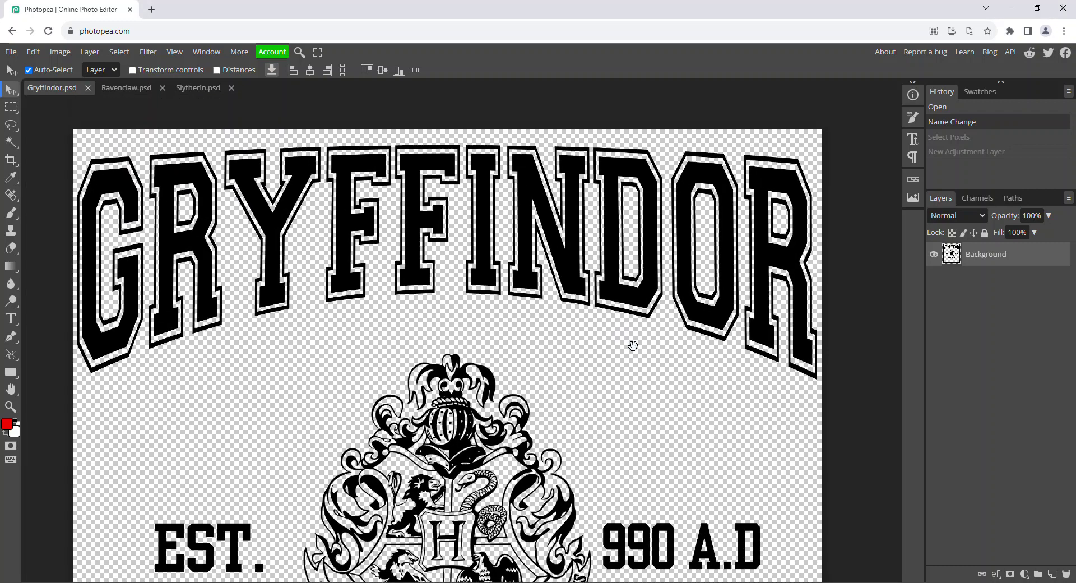
pyautogui.hscroll(2, 626, 307)
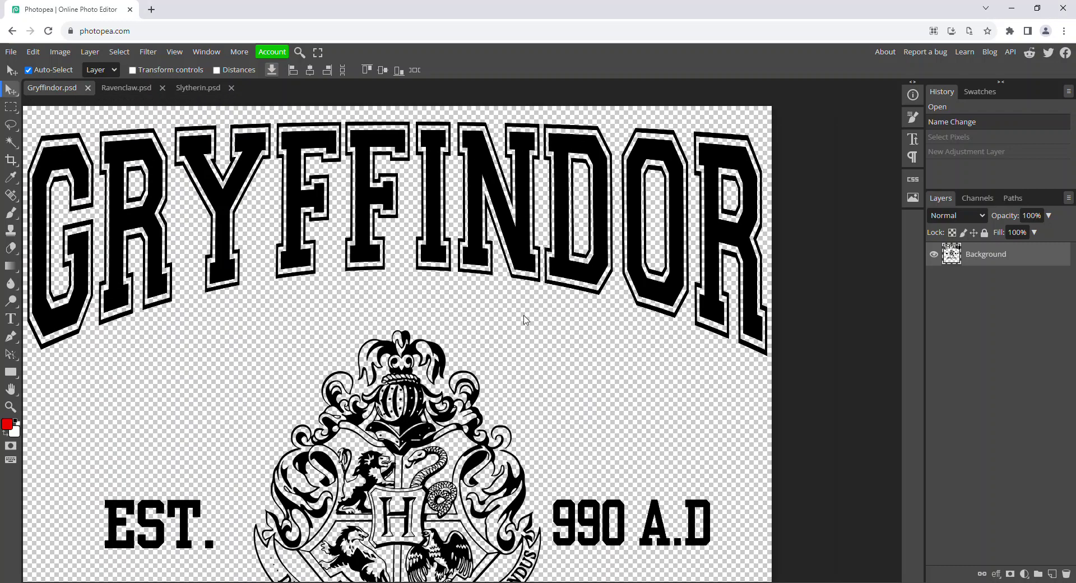
pyautogui.scroll(-2, 326, 305)
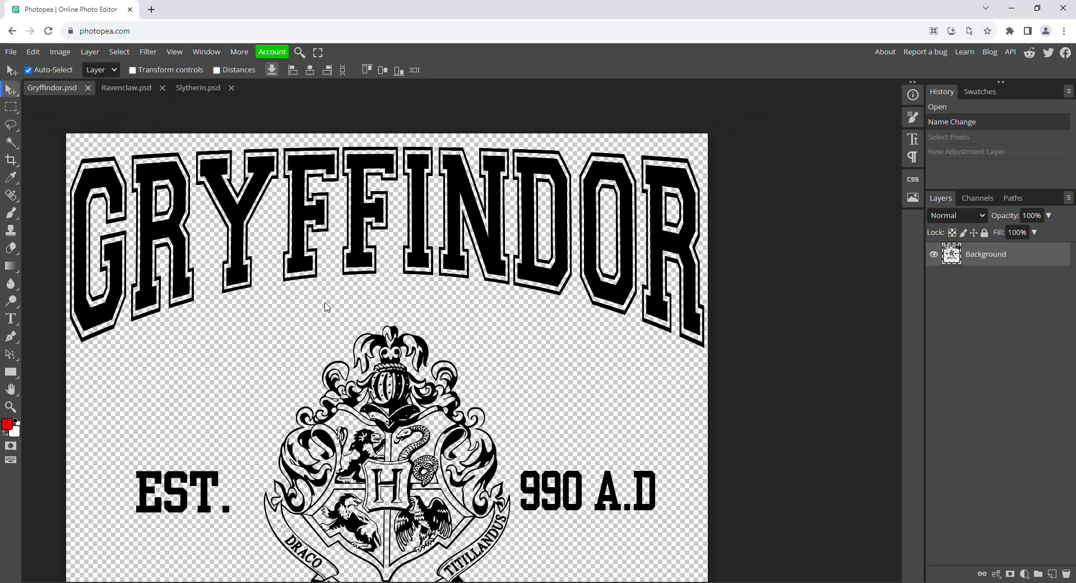
pyautogui.moveTo(326, 306); pyautogui.dragTo(380, 289)
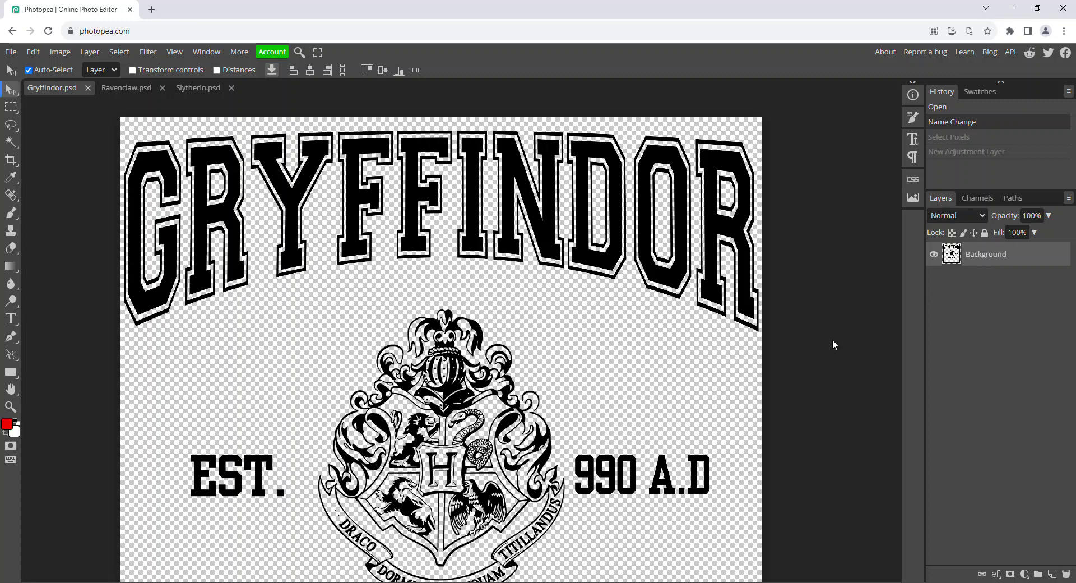
# Select the Background layer's pixels and add a Color Fill layer in golden yellow (#efba00) over the Gryffindor design
pyautogui.rightClick(985, 261)
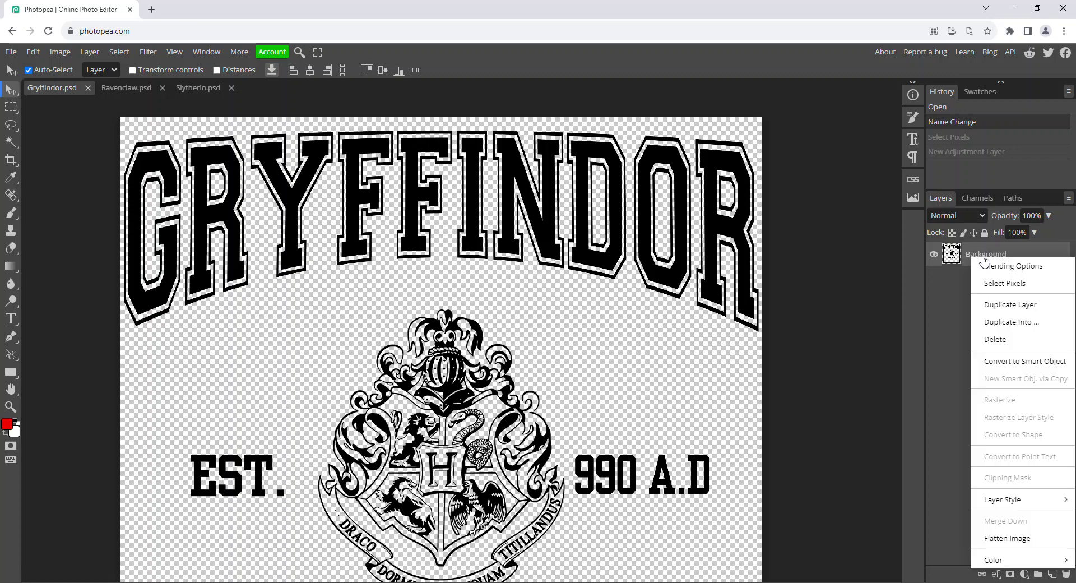
pyautogui.click(1012, 288)
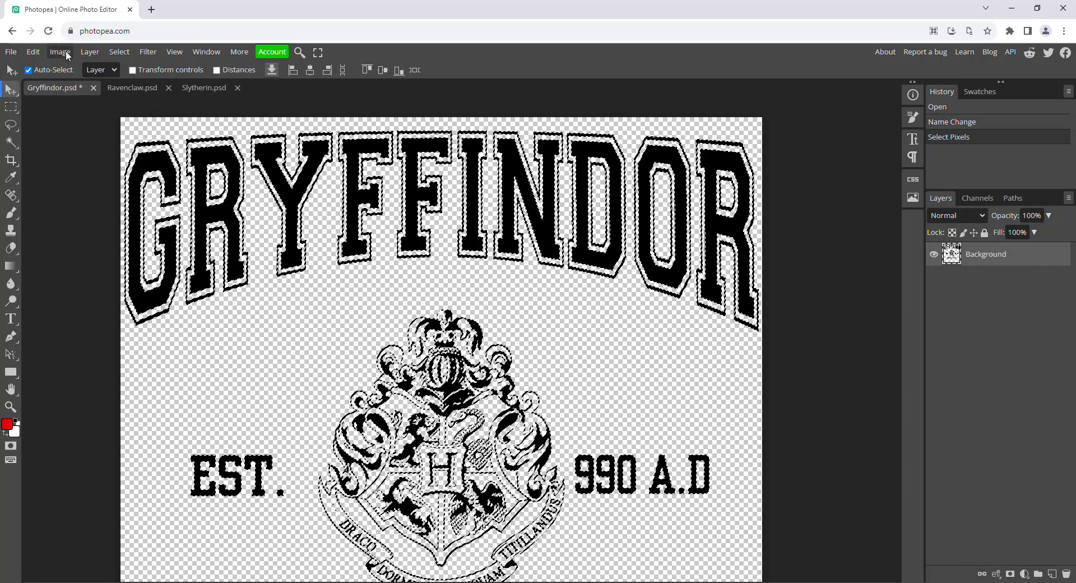
pyautogui.click(85, 53)
pyautogui.moveTo(125, 170)
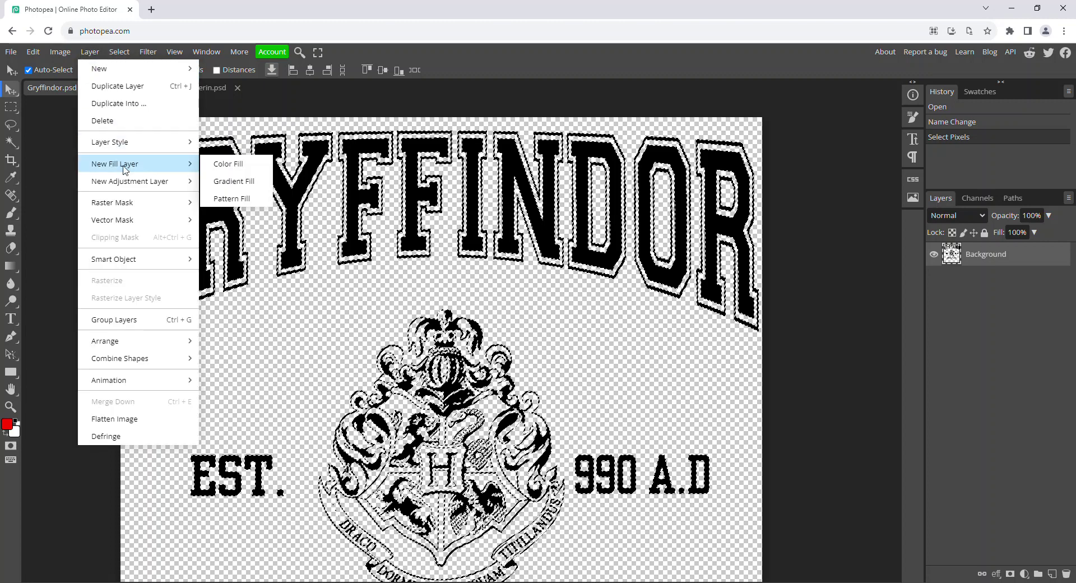
pyautogui.click(224, 164)
pyautogui.moveTo(223, 210); pyautogui.dragTo(225, 152)
pyautogui.moveTo(230, 224); pyautogui.dragTo(231, 281)
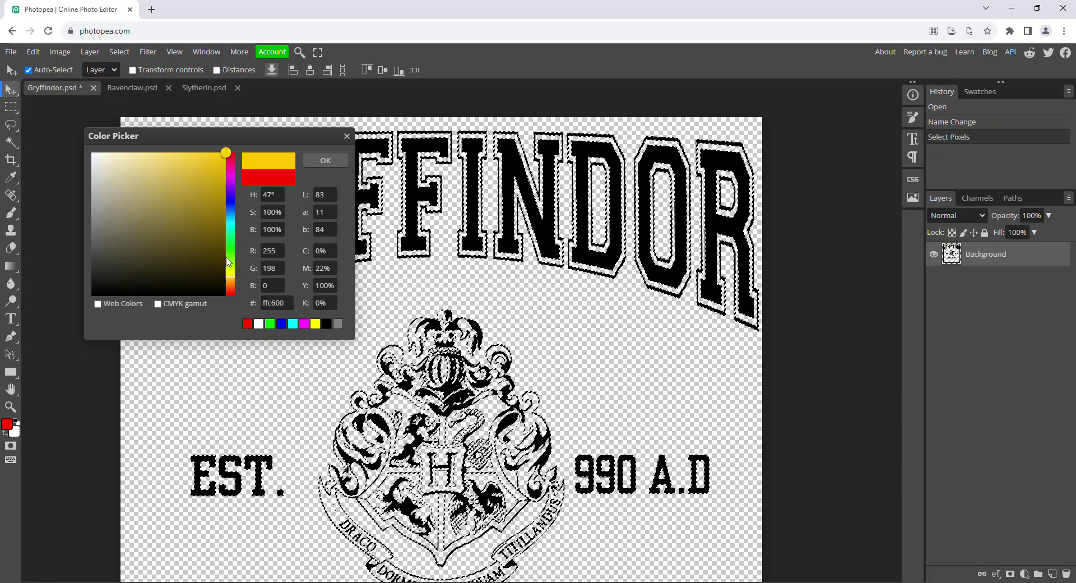
pyautogui.moveTo(223, 173)
pyautogui.mouseDown()
pyautogui.moveTo(240, 169)
pyautogui.moveTo(240, 184)
pyautogui.moveTo(263, 154)
pyautogui.moveTo(347, 162)
pyautogui.mouseUp()
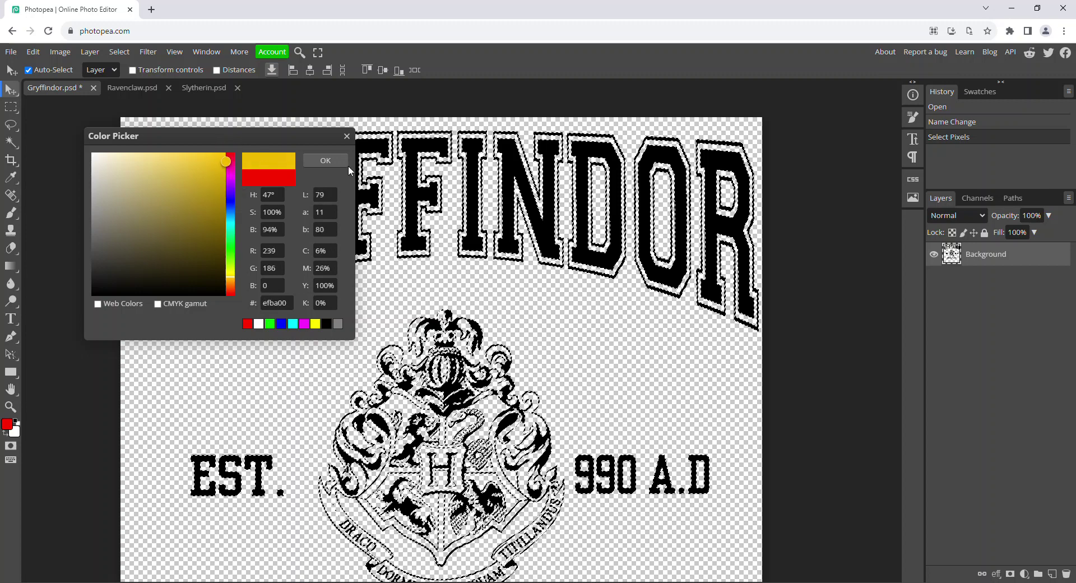
pyautogui.click(335, 161)
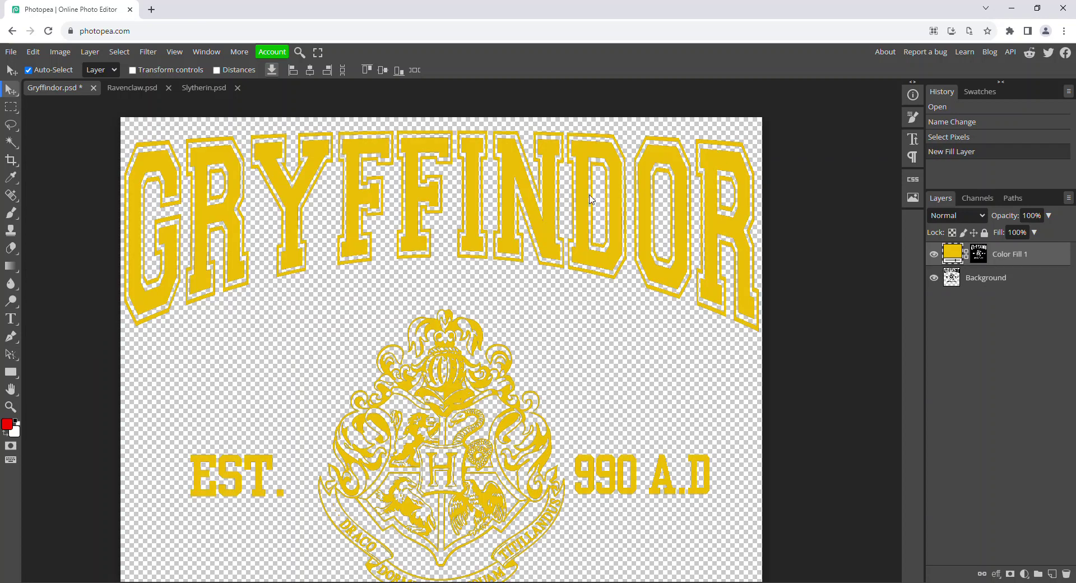
# Compare the edges of the lettering up close with the yellow Color Fill layer hidden and shown
pyautogui.scroll(8, 191, 268)
pyautogui.scroll(6, 165, 318)
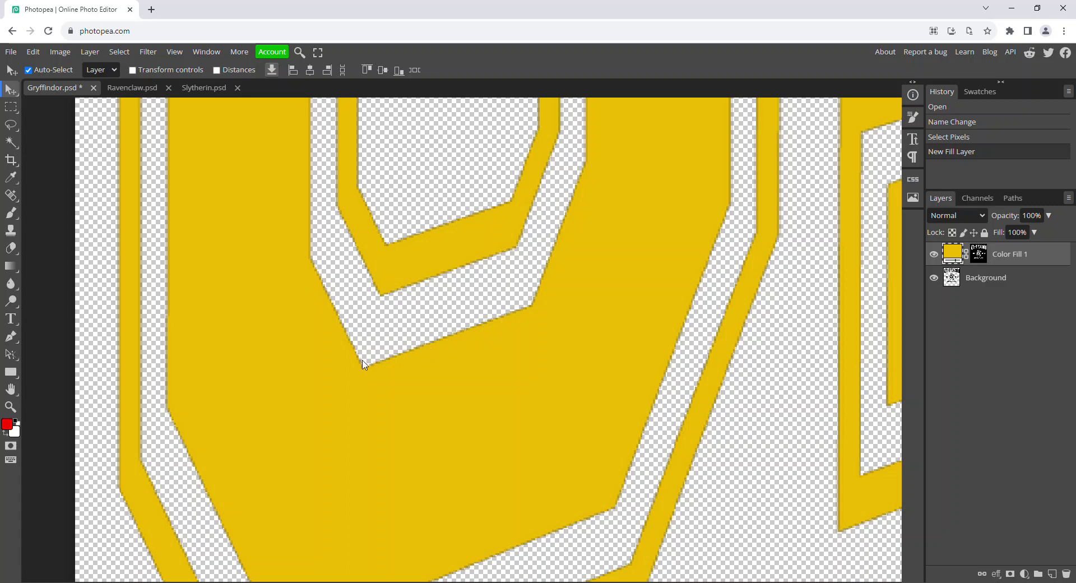
pyautogui.click(934, 256)
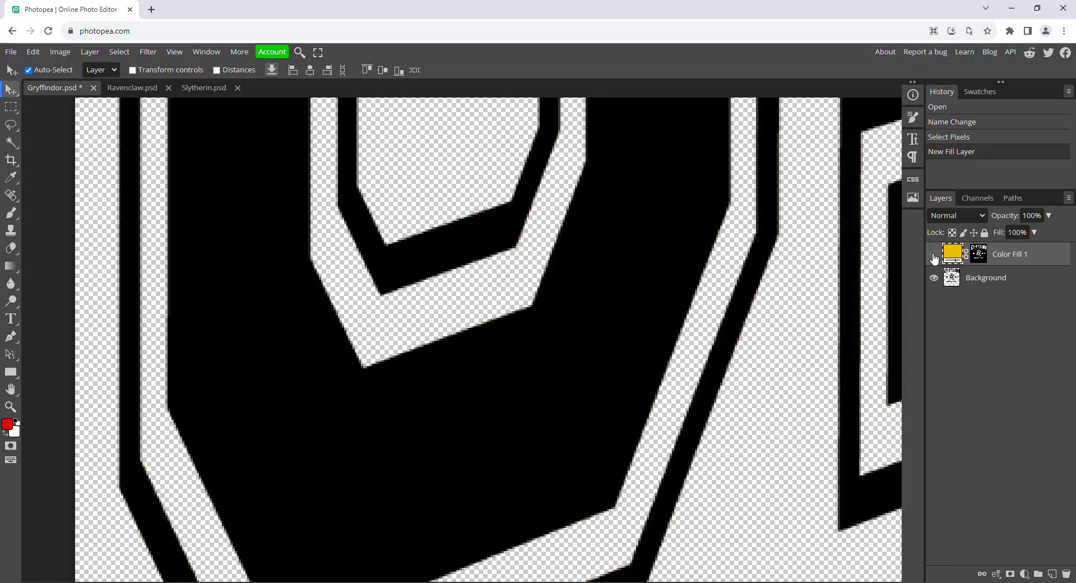
pyautogui.click(934, 257)
pyautogui.doubleClick(934, 257)
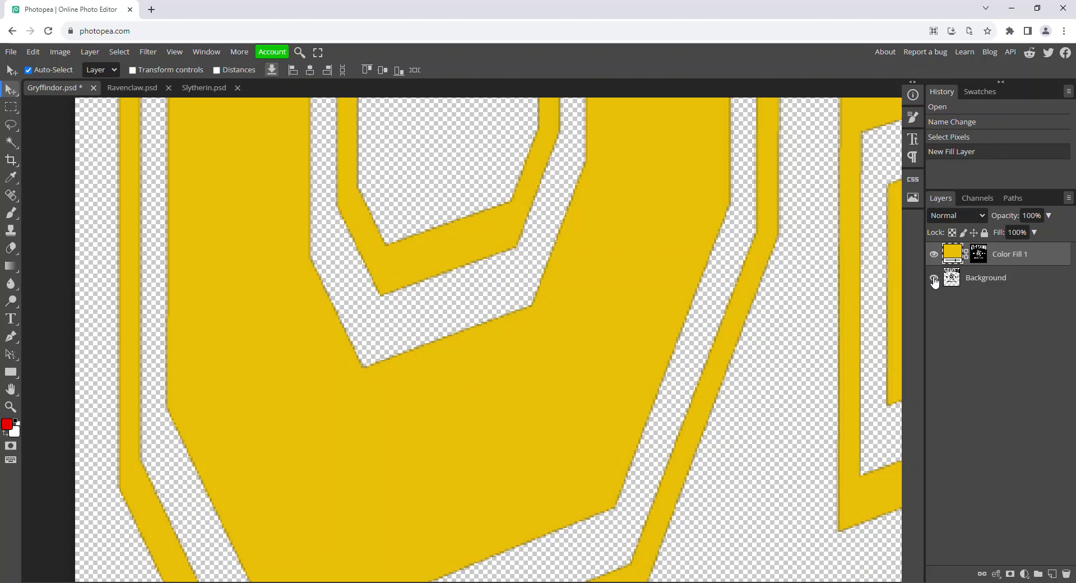
# Hide the Background layer beneath the yellow fill and check the recolored Gryffindor design
pyautogui.click(934, 279)
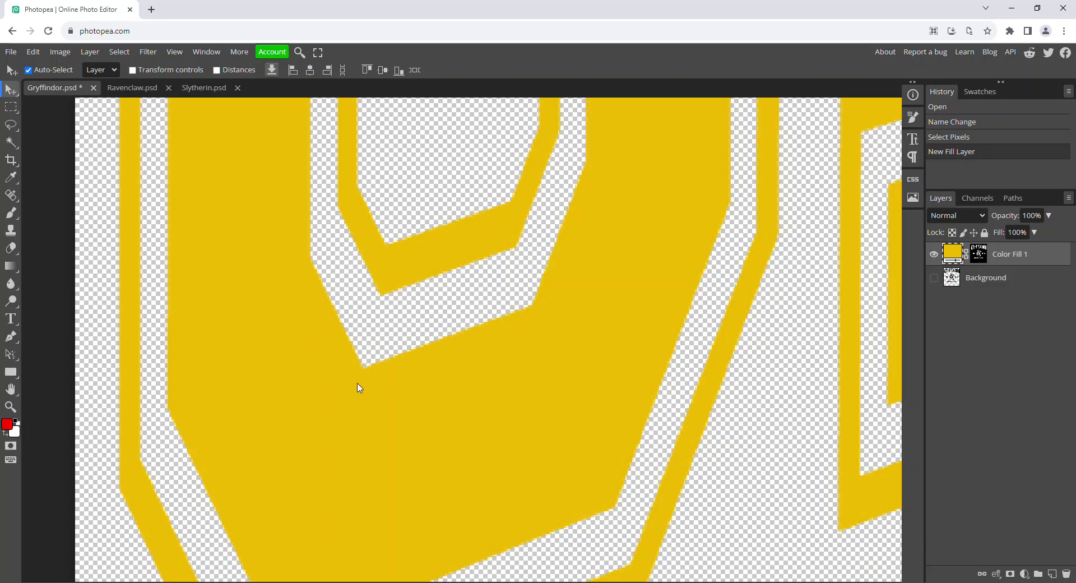
pyautogui.scroll(-8, 303, 375)
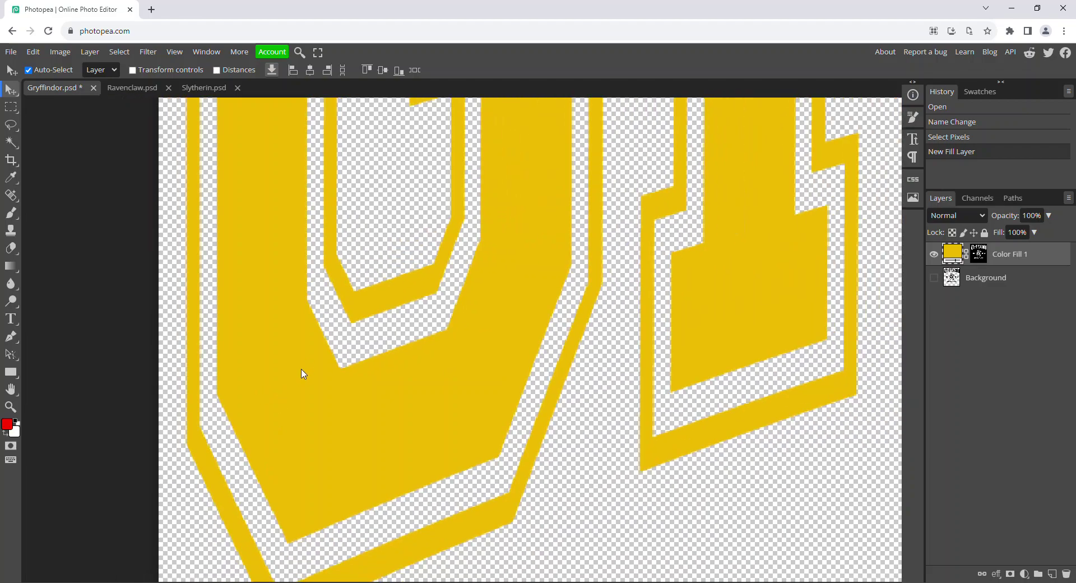
pyautogui.scroll(-5, 414, 314)
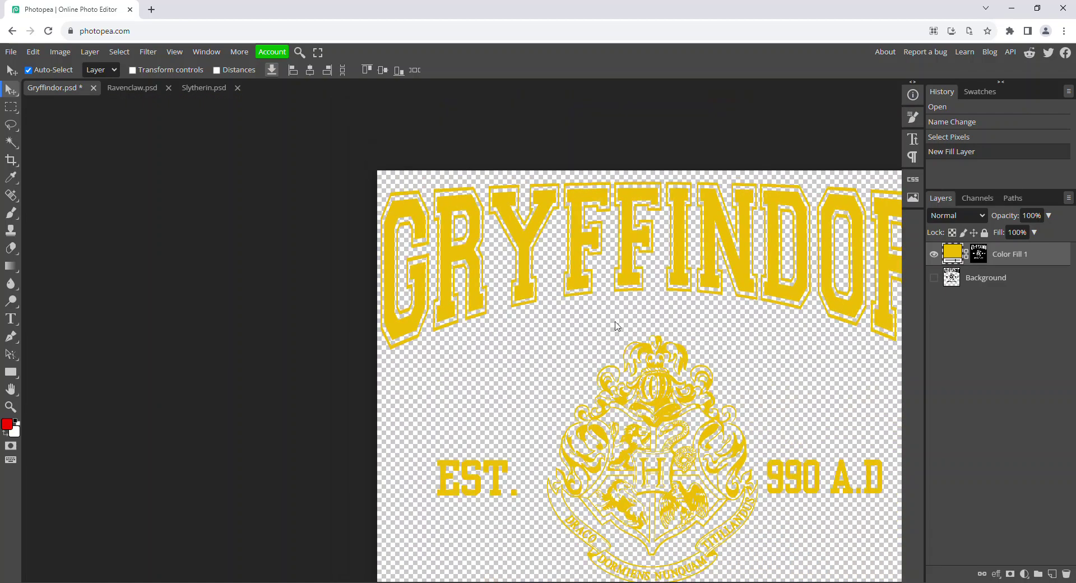
pyautogui.scroll(-3, 443, 282)
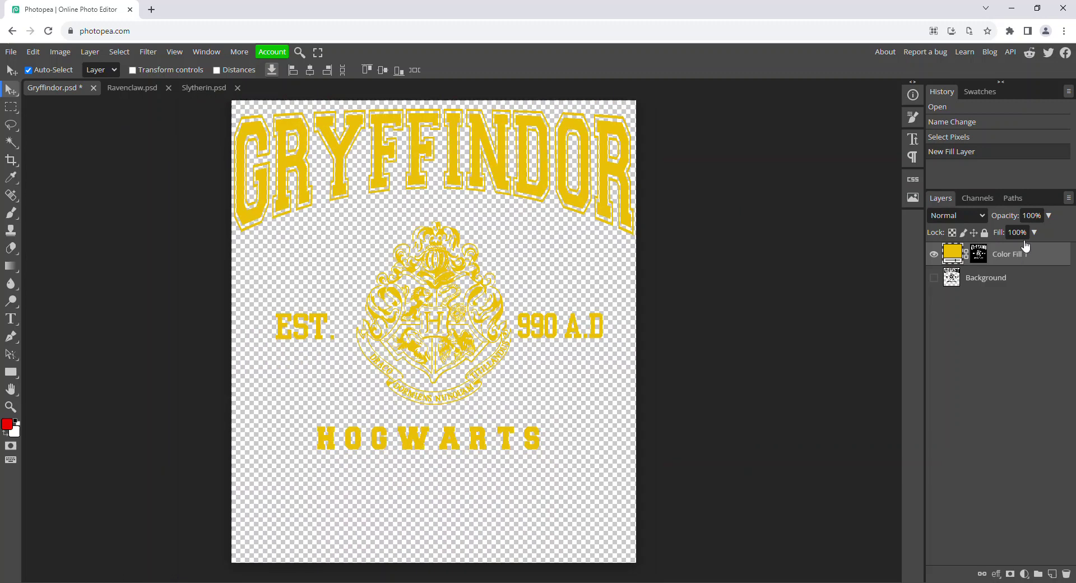
# Look over the Ravenclaw.psd and Slytherin.psd designs and return to Ravenclaw.psd
pyautogui.click(124, 87)
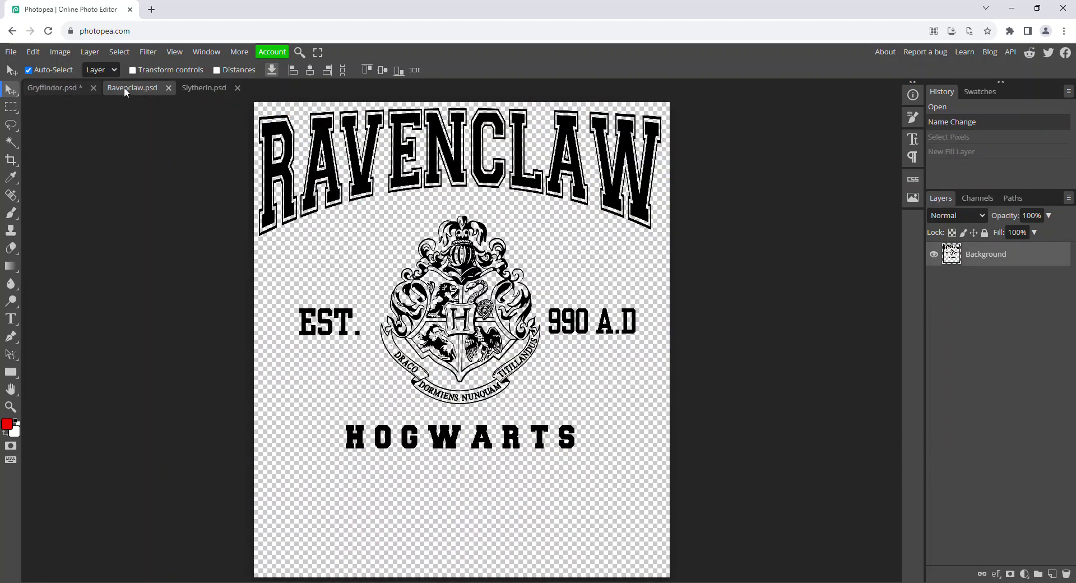
pyautogui.click(201, 87)
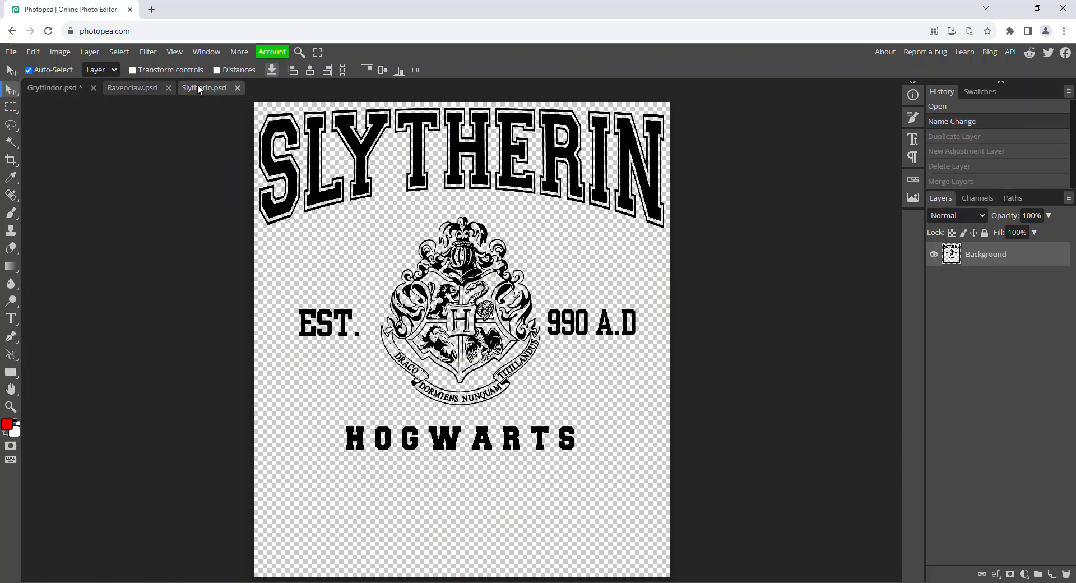
pyautogui.click(136, 85)
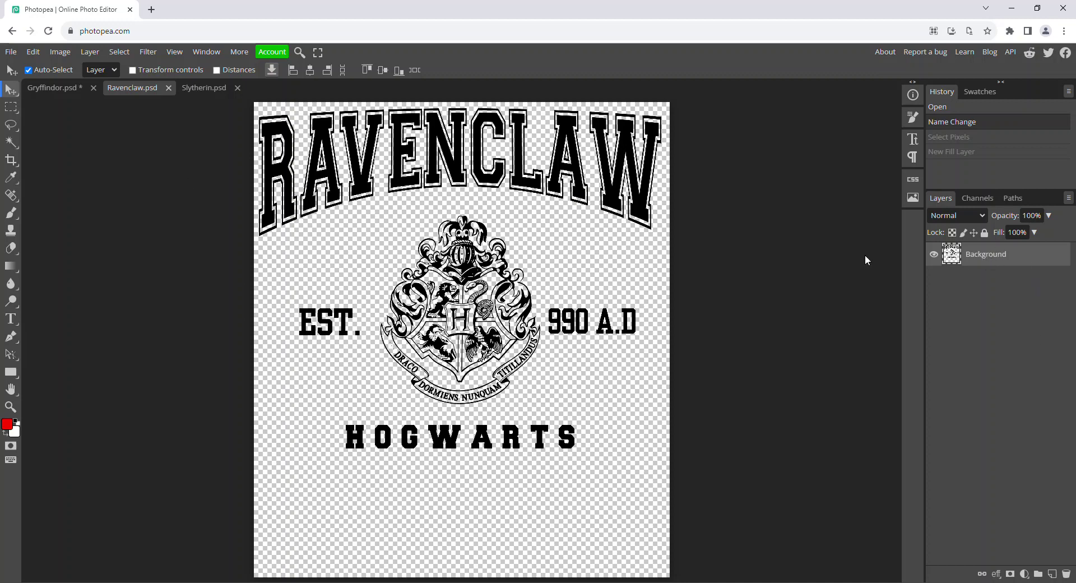
pyautogui.rightClick(972, 256)
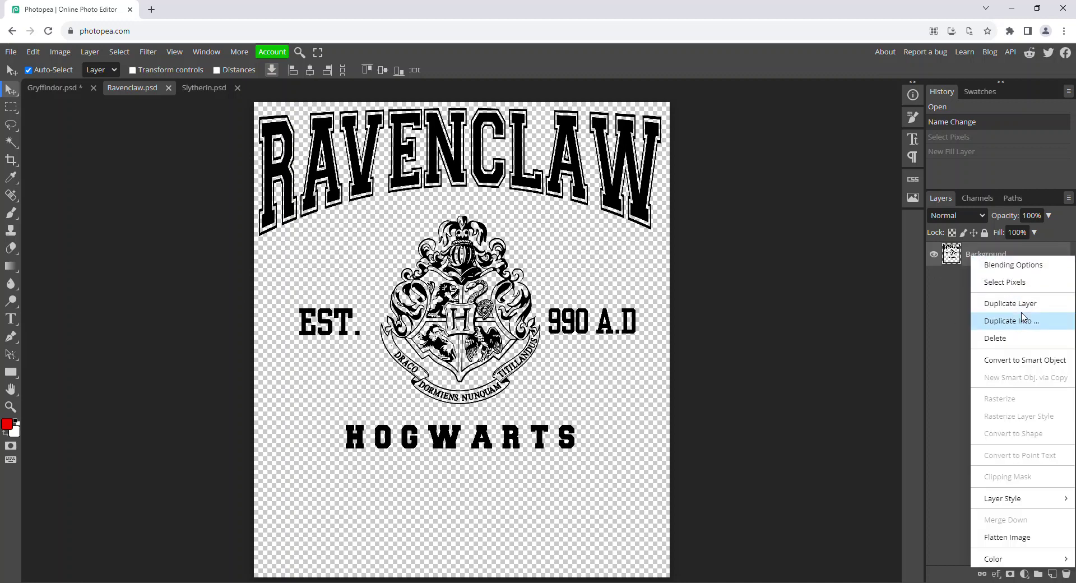
pyautogui.click(948, 292)
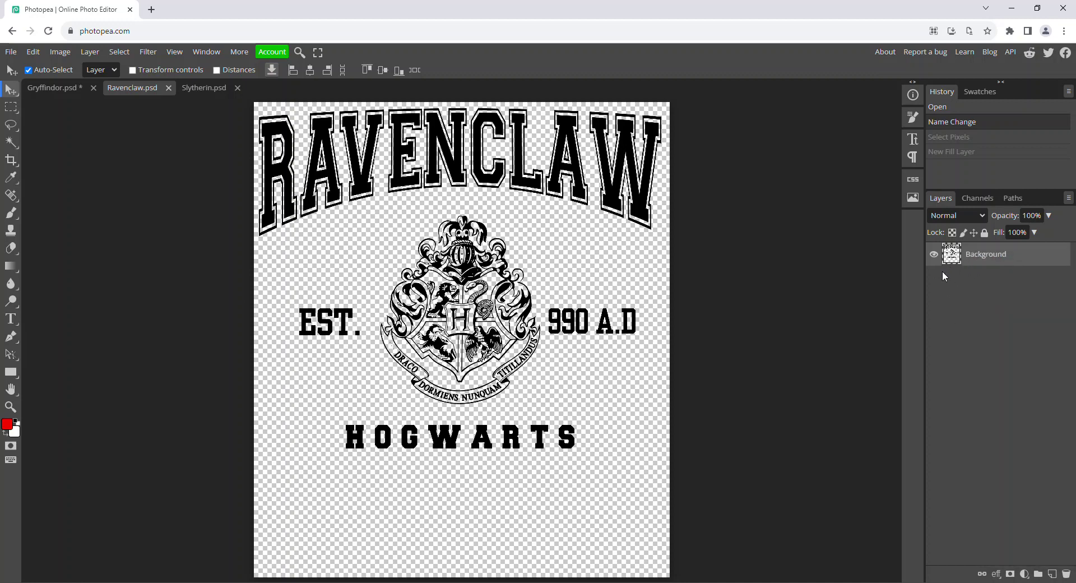
# Add an Invert adjustment layer above the Ravenclaw design's Background layer and close its properties
pyautogui.click(90, 56)
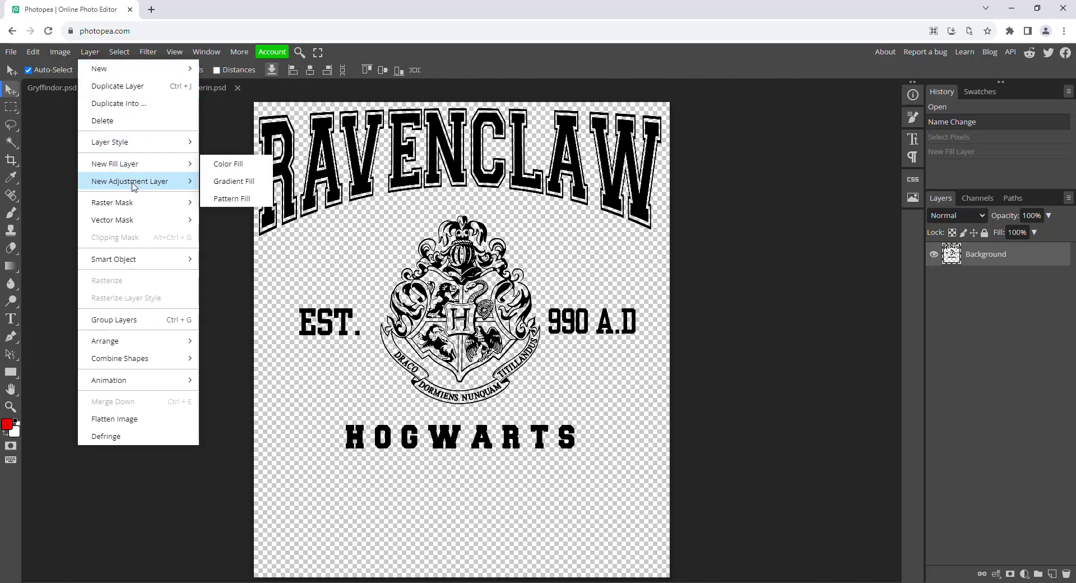
pyautogui.moveTo(134, 182)
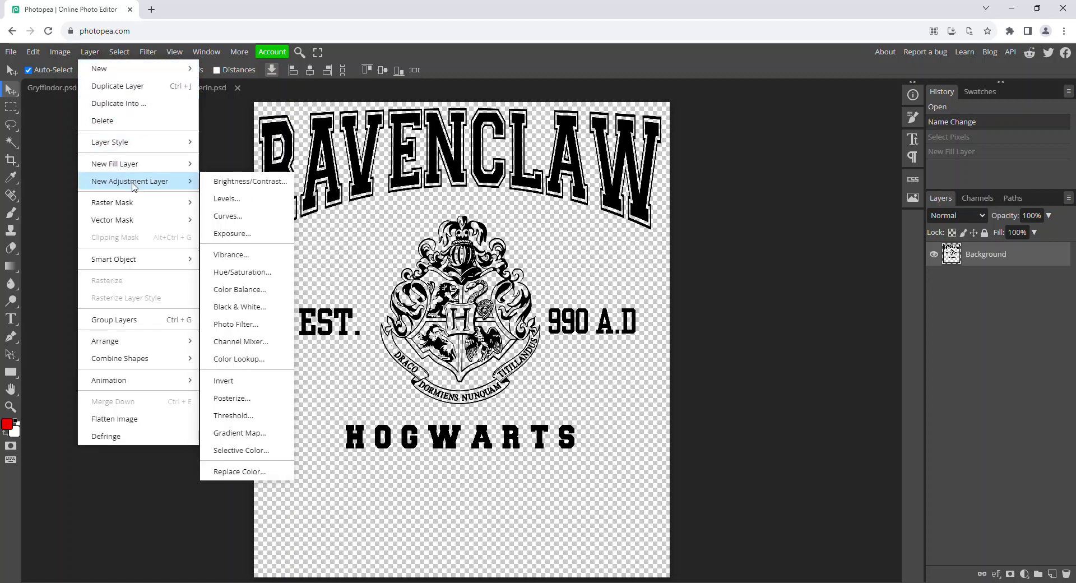
pyautogui.click(268, 383)
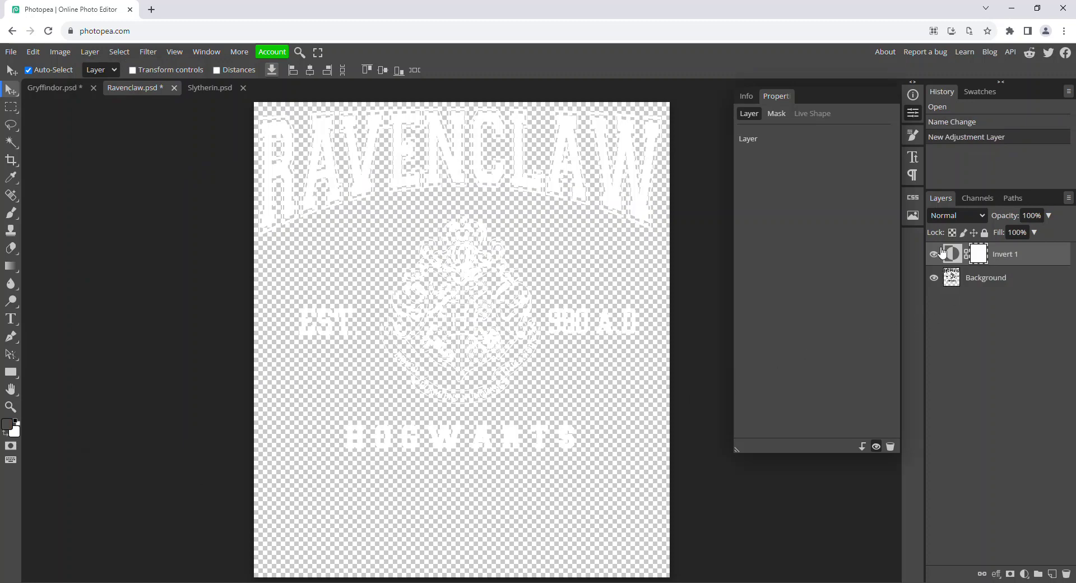
pyautogui.rightClick(775, 93)
pyautogui.click(791, 103)
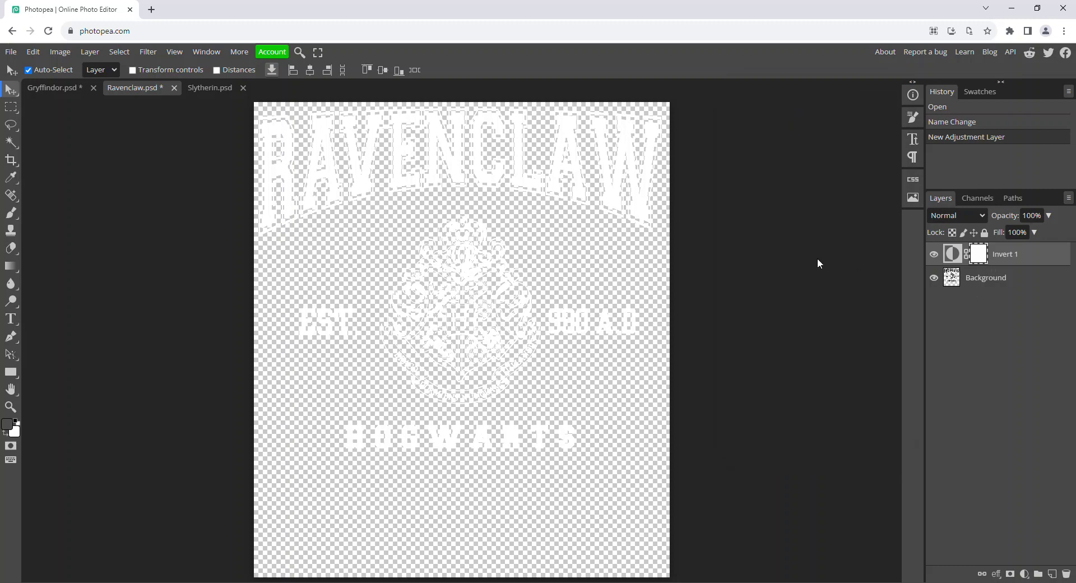
# Compare the Ravenclaw design with the Invert layer and the Background layer each hidden and shown
pyautogui.click(934, 256)
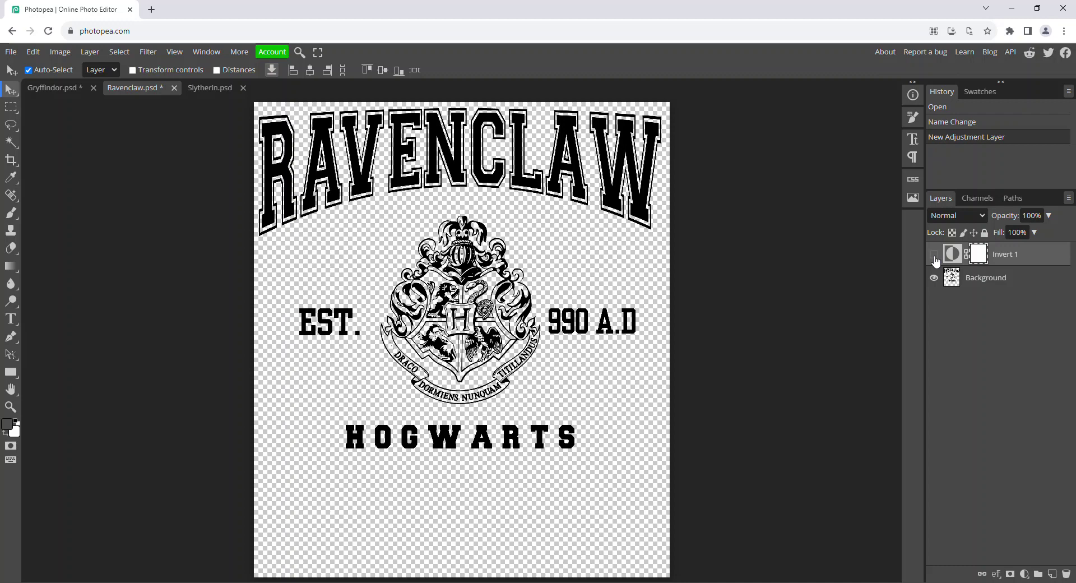
pyautogui.click(934, 255)
pyautogui.click(934, 278)
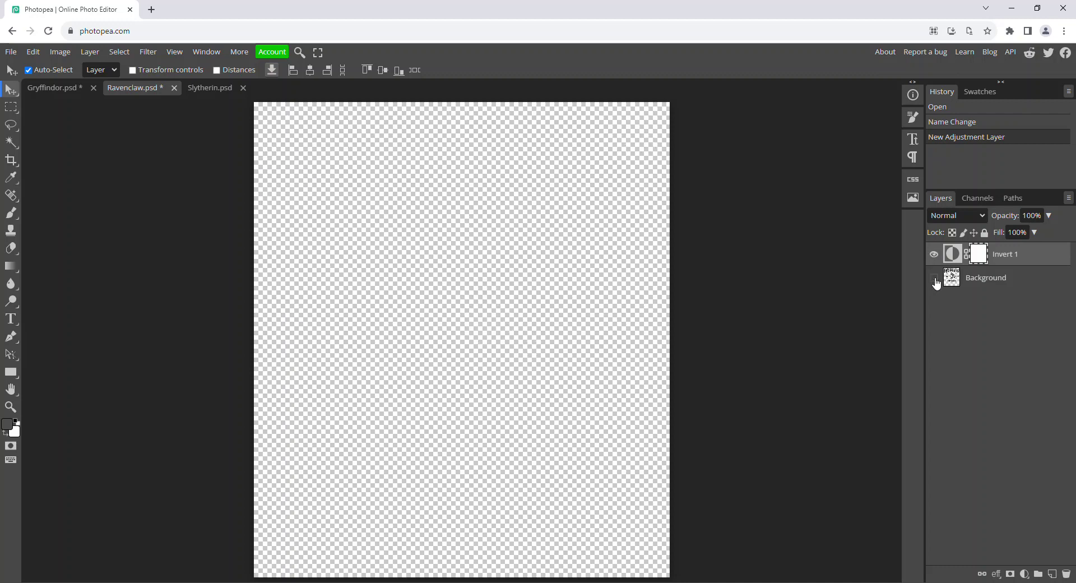
pyautogui.click(934, 279)
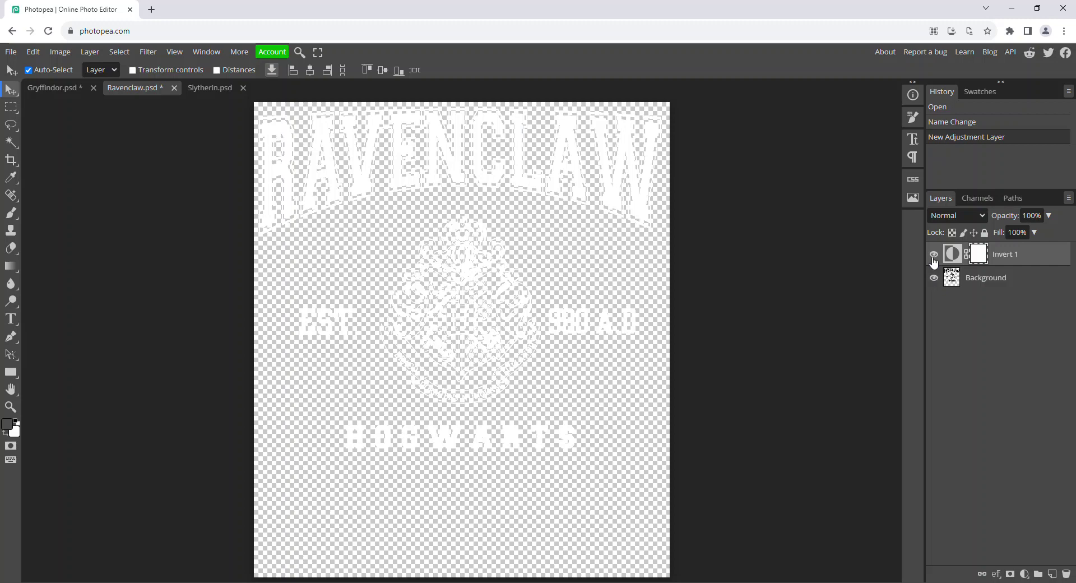
pyautogui.click(1012, 256)
pyautogui.rightClick(1004, 260)
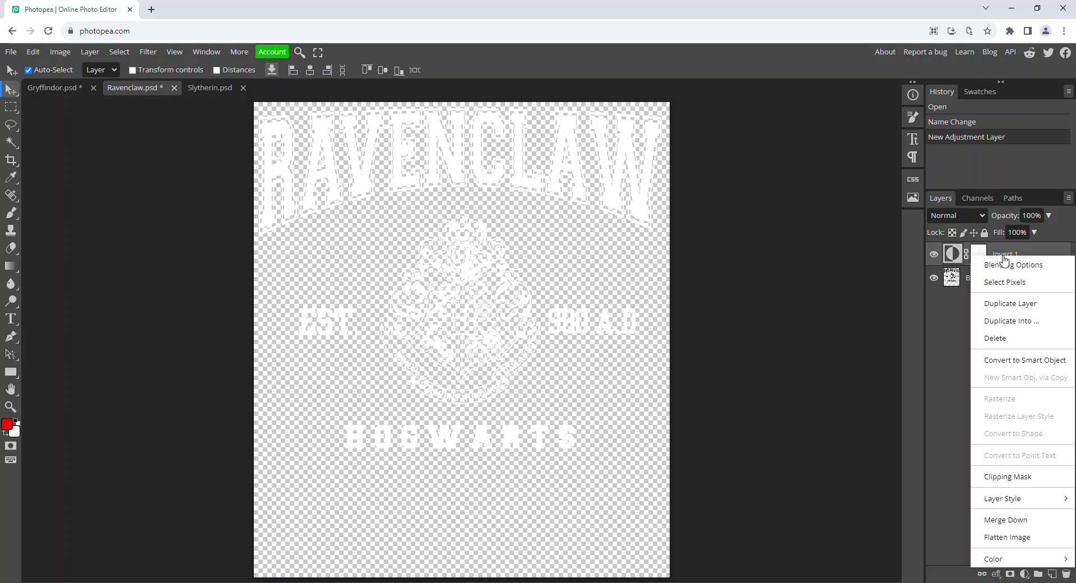
pyautogui.click(941, 328)
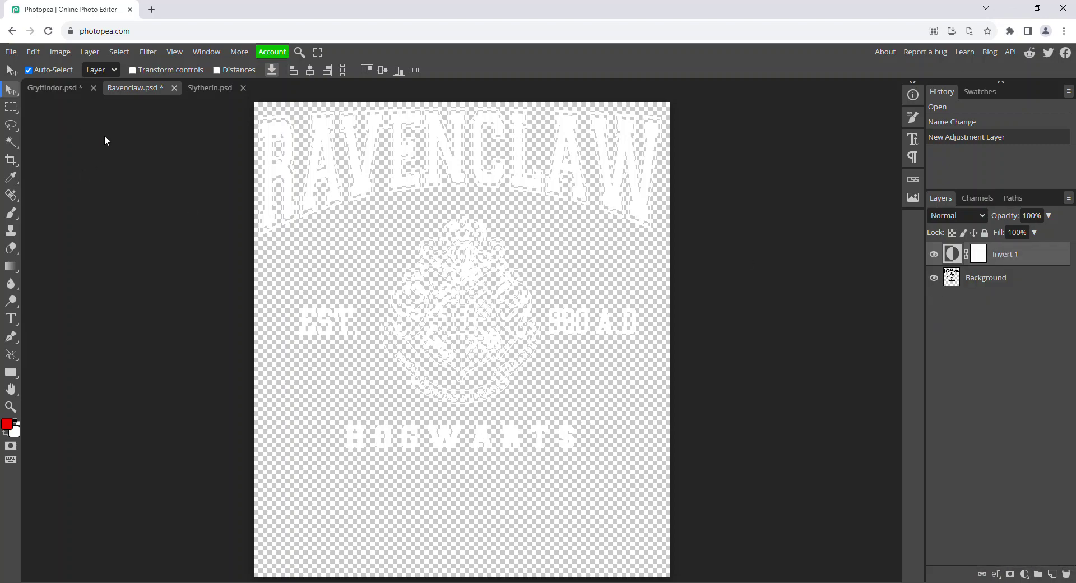
# Examine the edges of the Ravenclaw lettering up close, hiding the Invert layer to inspect the original black artwork
pyautogui.scroll(6, 277, 185)
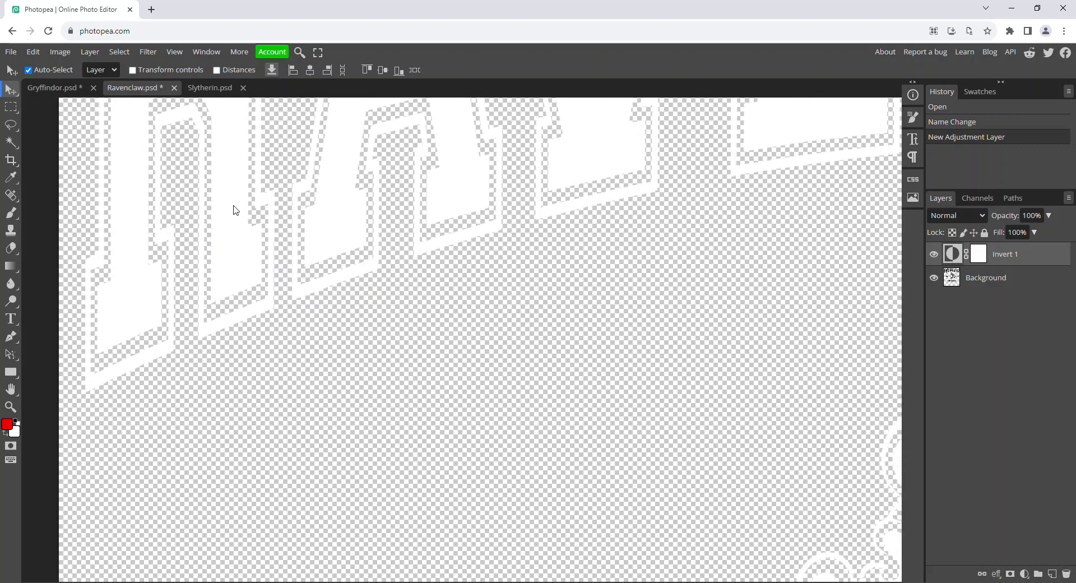
pyautogui.scroll(4, 289, 258)
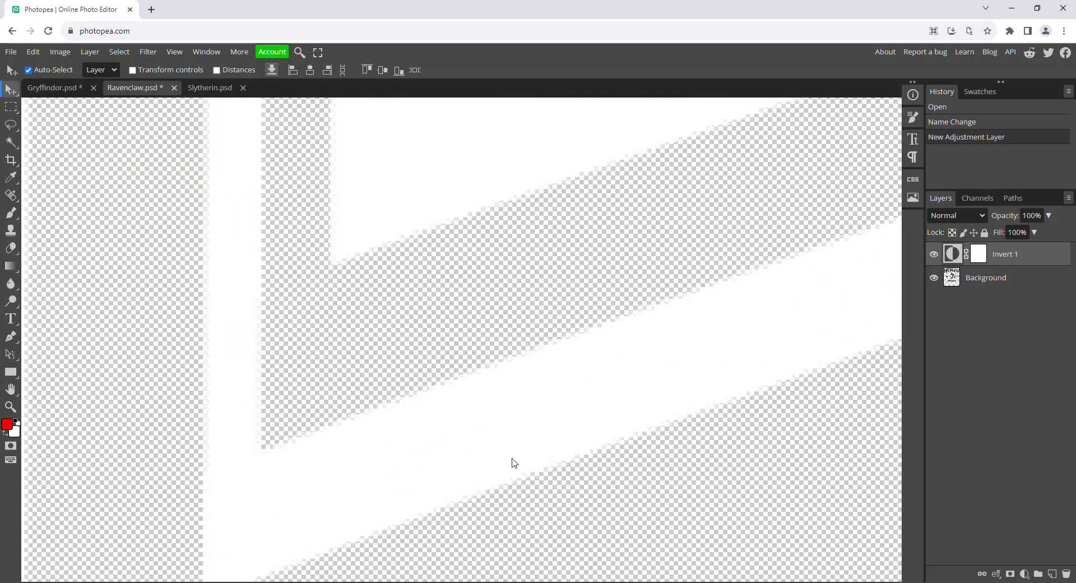
pyautogui.scroll(-3, 493, 325)
pyautogui.hscroll(2, 492, 324)
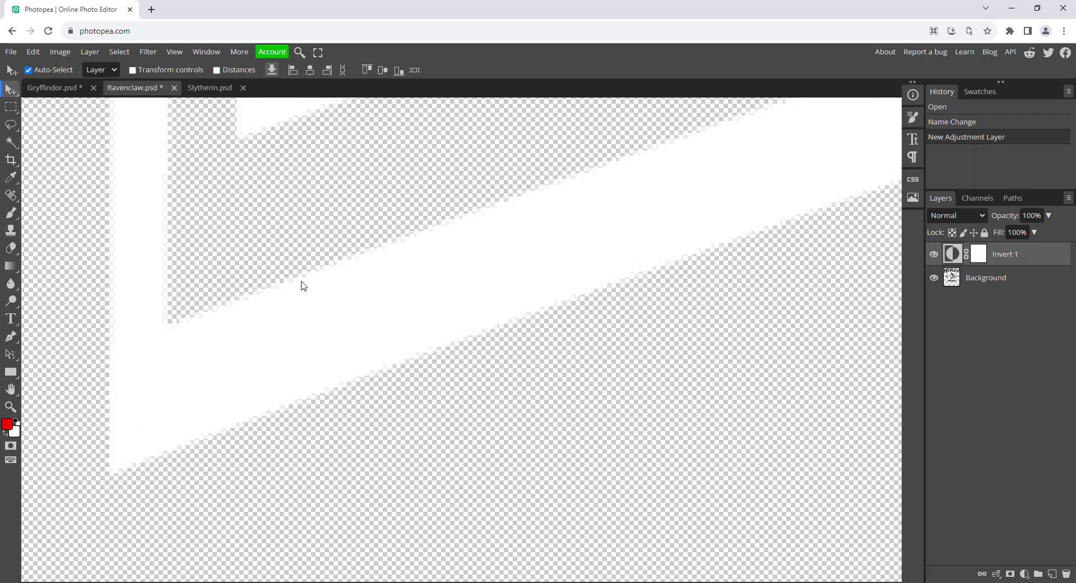
pyautogui.click(934, 254)
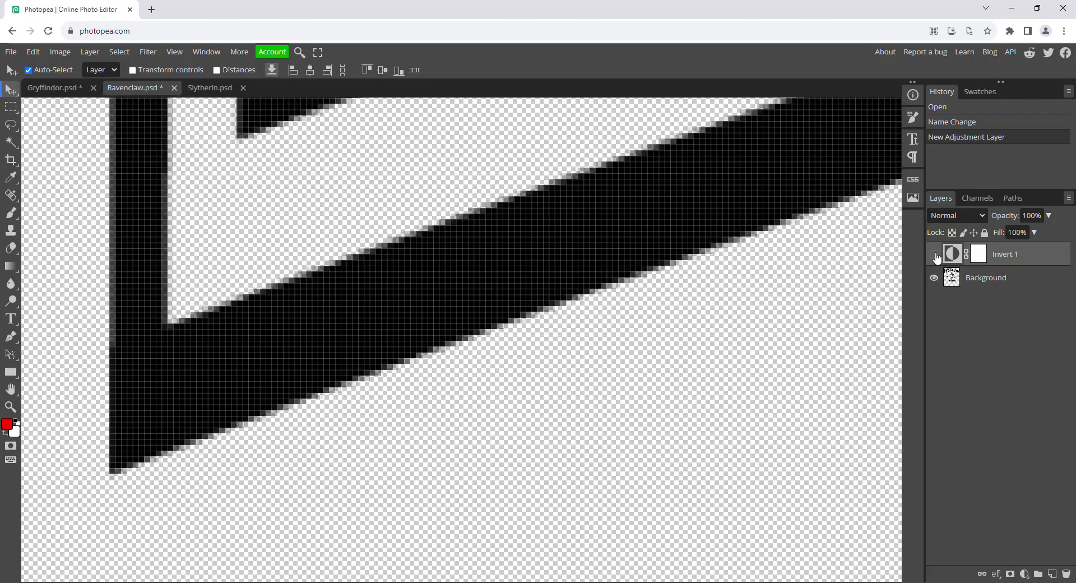
pyautogui.scroll(2, 271, 289)
pyautogui.scroll(2, 447, 355)
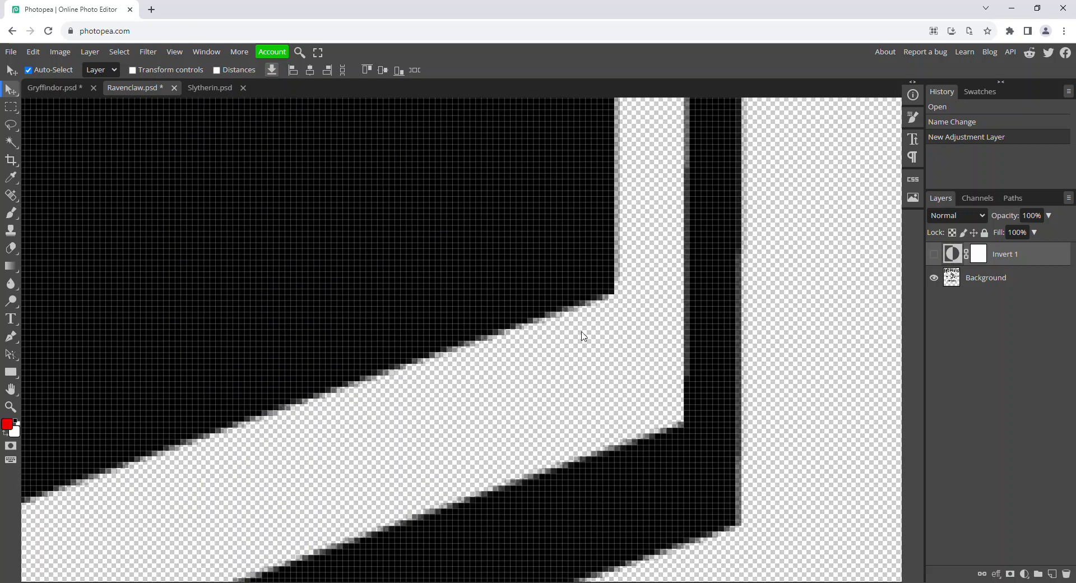
pyautogui.moveTo(631, 228); pyautogui.dragTo(606, 377)
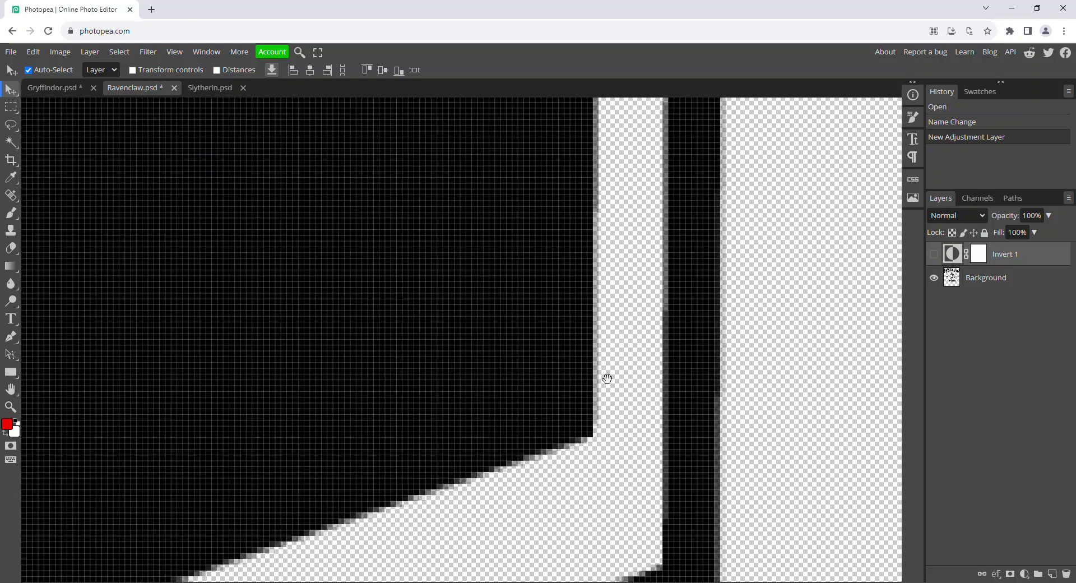
pyautogui.moveTo(611, 175); pyautogui.dragTo(611, 270)
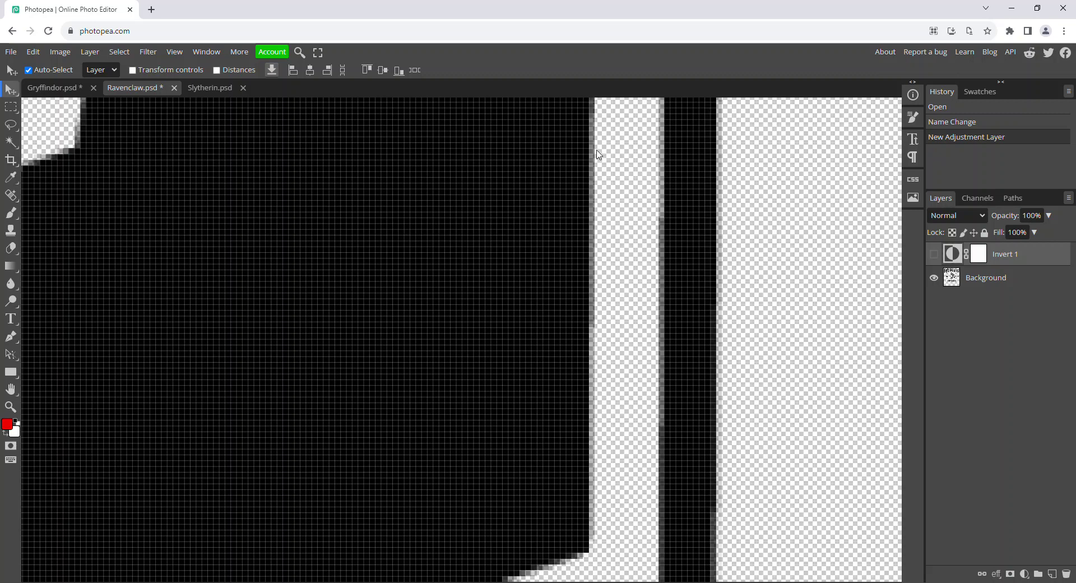
# Compare another part of the Ravenclaw lettering with the Invert layer on and off, leaving the layer visible
pyautogui.click(934, 255)
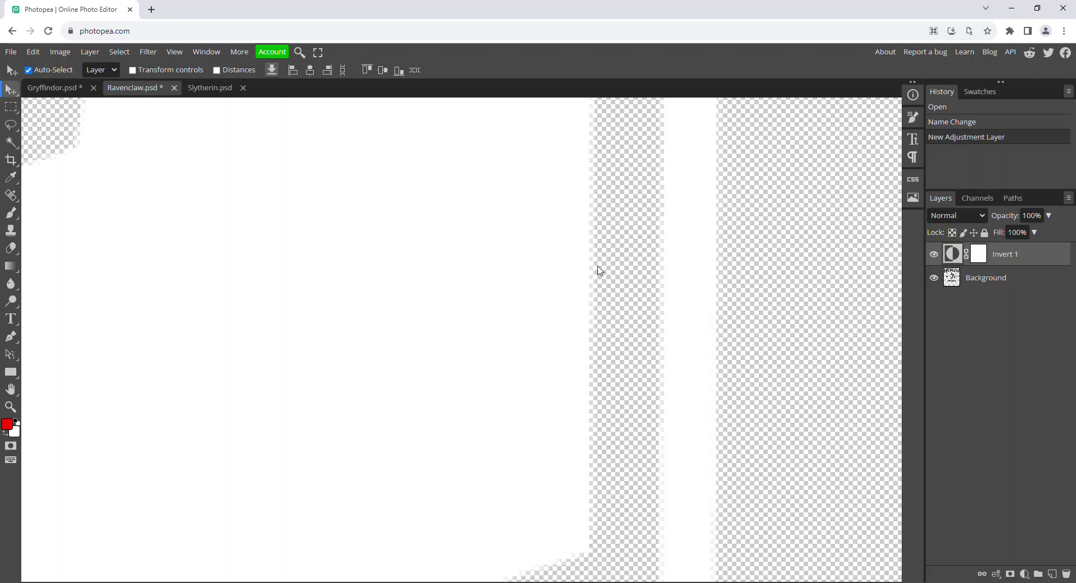
pyautogui.moveTo(603, 194); pyautogui.dragTo(574, 532)
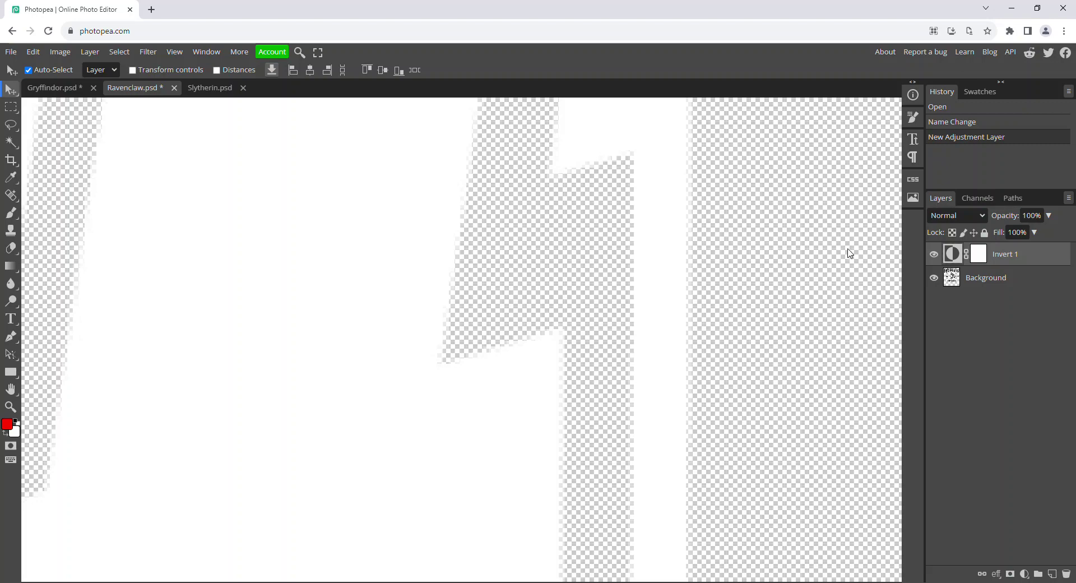
pyautogui.click(933, 256)
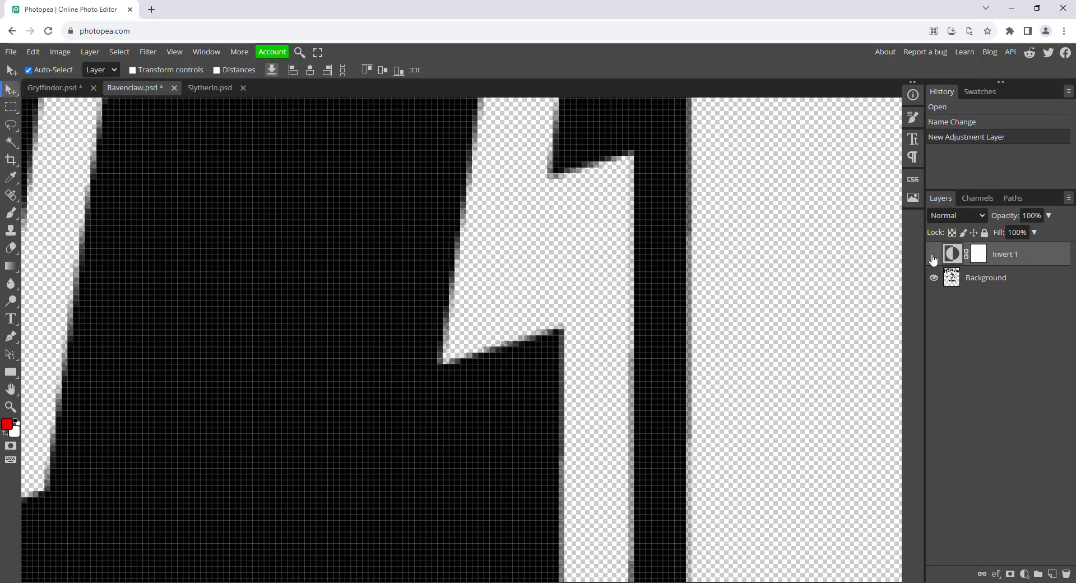
pyautogui.click(933, 258)
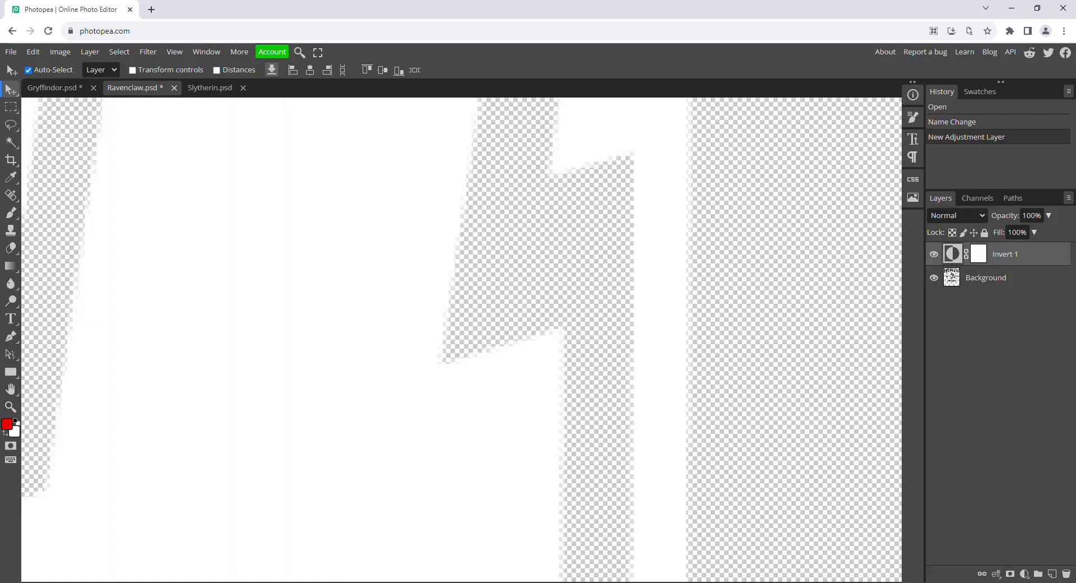
# Preview the PNG export of the Ravenclaw design and close it without saving
pyautogui.click(11, 52)
pyautogui.moveTo(59, 218)
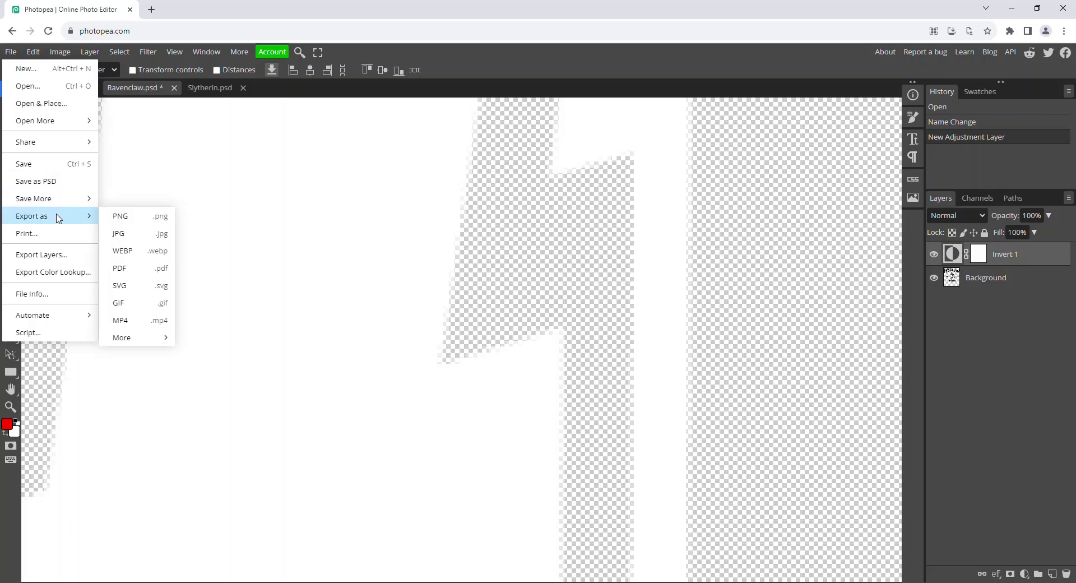
pyautogui.click(154, 223)
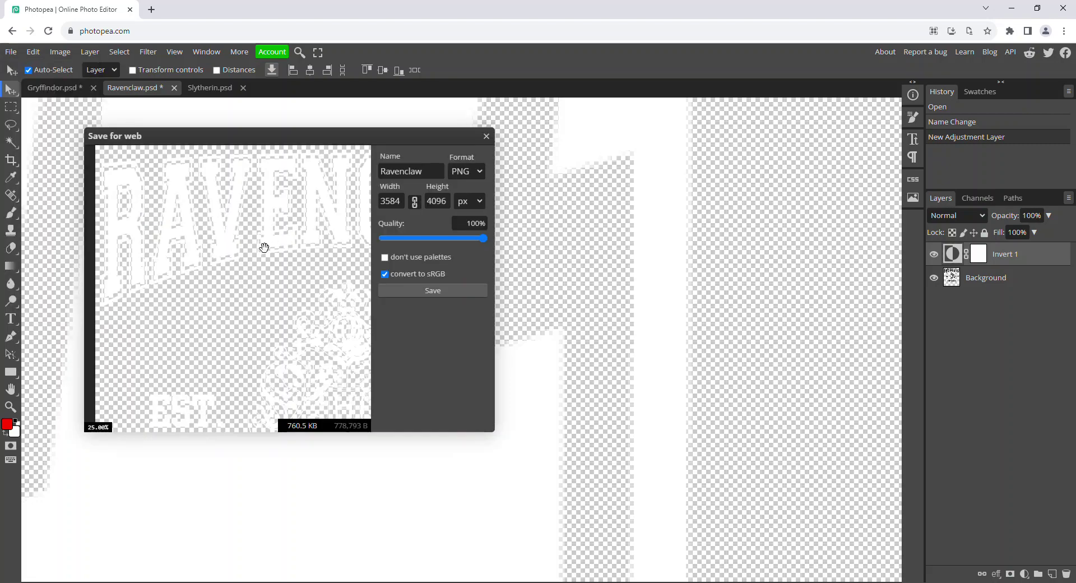
pyautogui.click(487, 137)
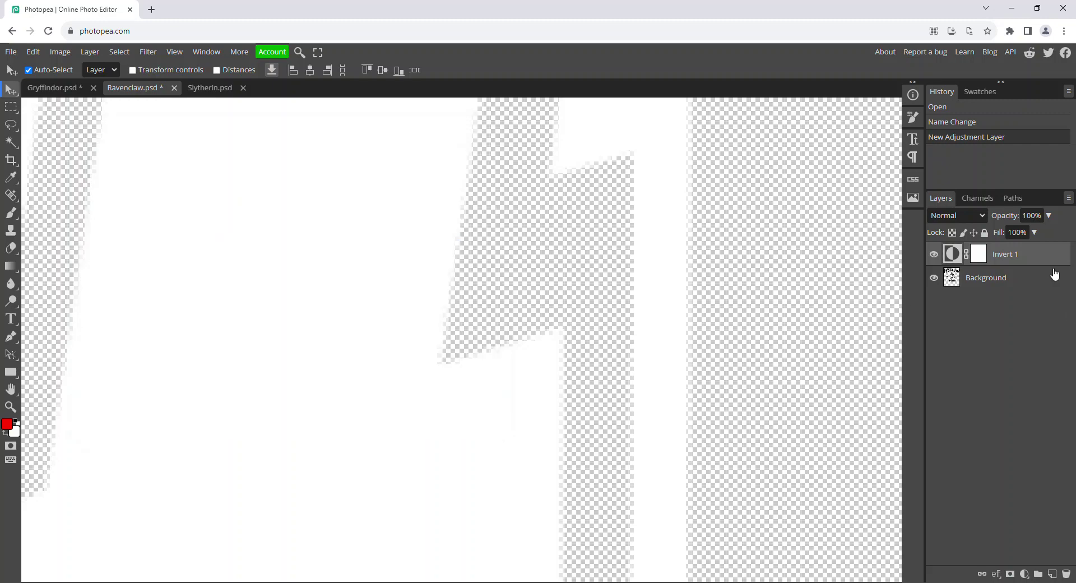
# Merge the Invert layer down into the Ravenclaw design's Background layer and check the whole design
pyautogui.rightClick(1017, 259)
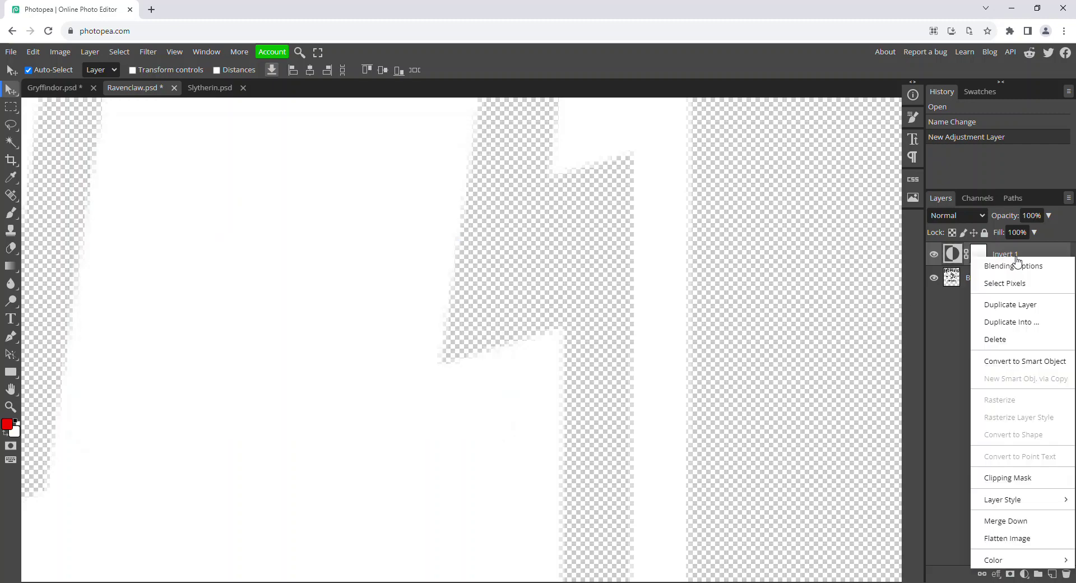
pyautogui.click(1010, 529)
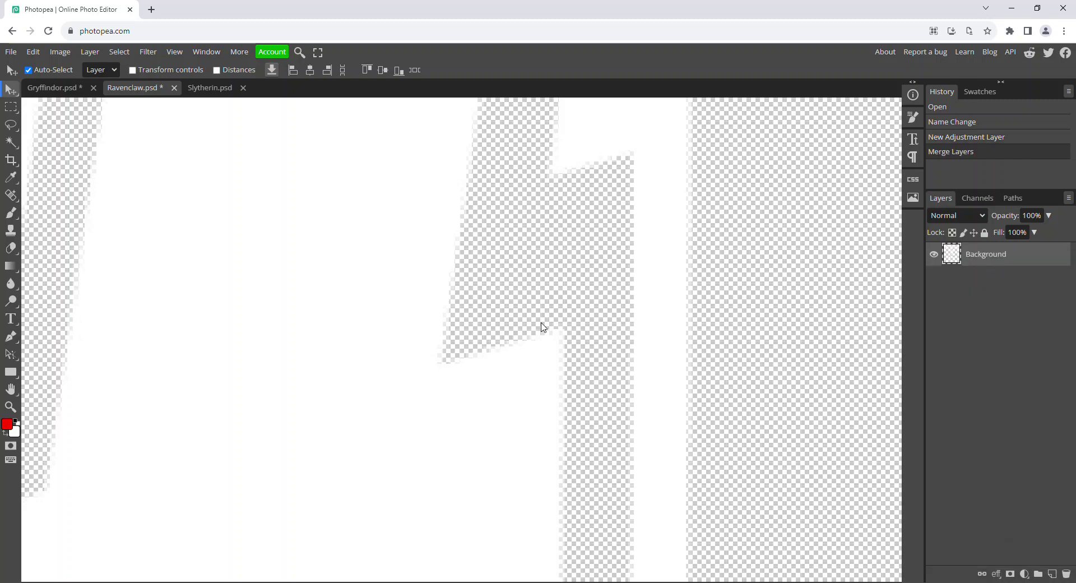
pyautogui.scroll(-1, 391, 322)
pyautogui.scroll(-5, 391, 322)
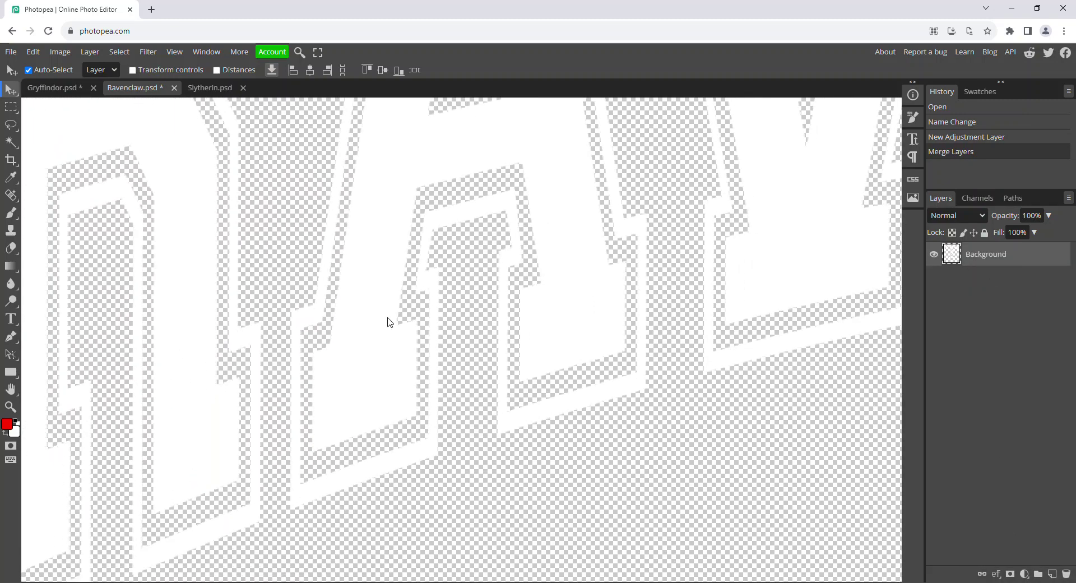
pyautogui.scroll(-5, 662, 299)
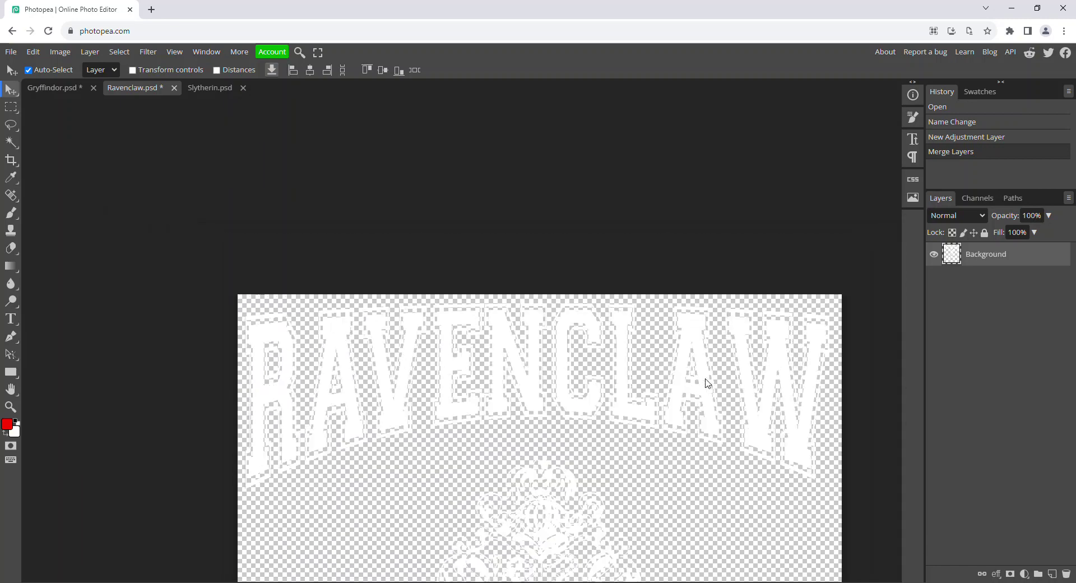
pyautogui.moveTo(707, 383); pyautogui.dragTo(624, 170)
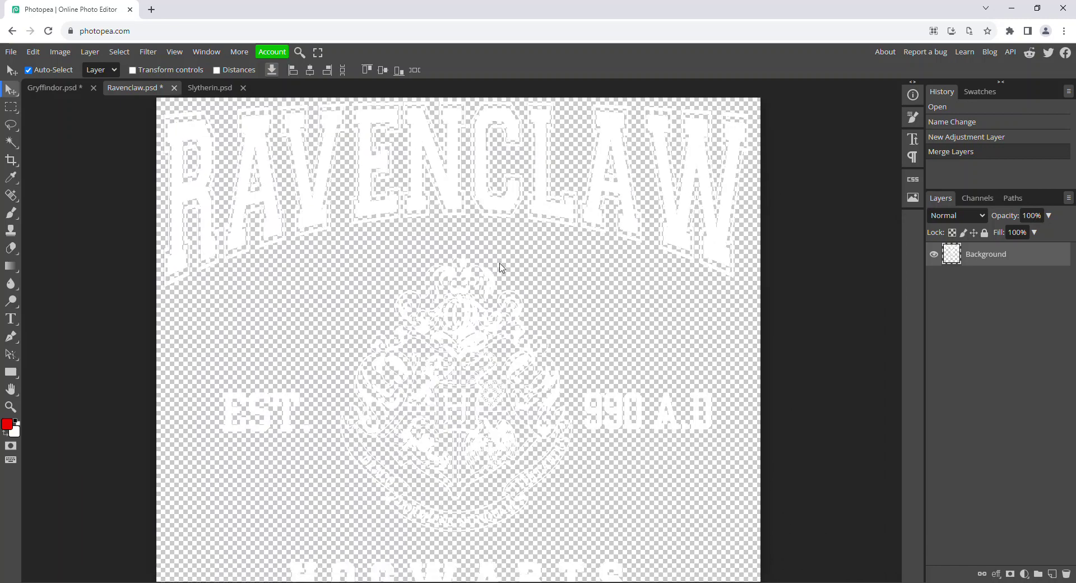
# Switch to Gryffindor.psd and delete the hidden Background layer, keeping only the yellow Color Fill layer
pyautogui.click(72, 89)
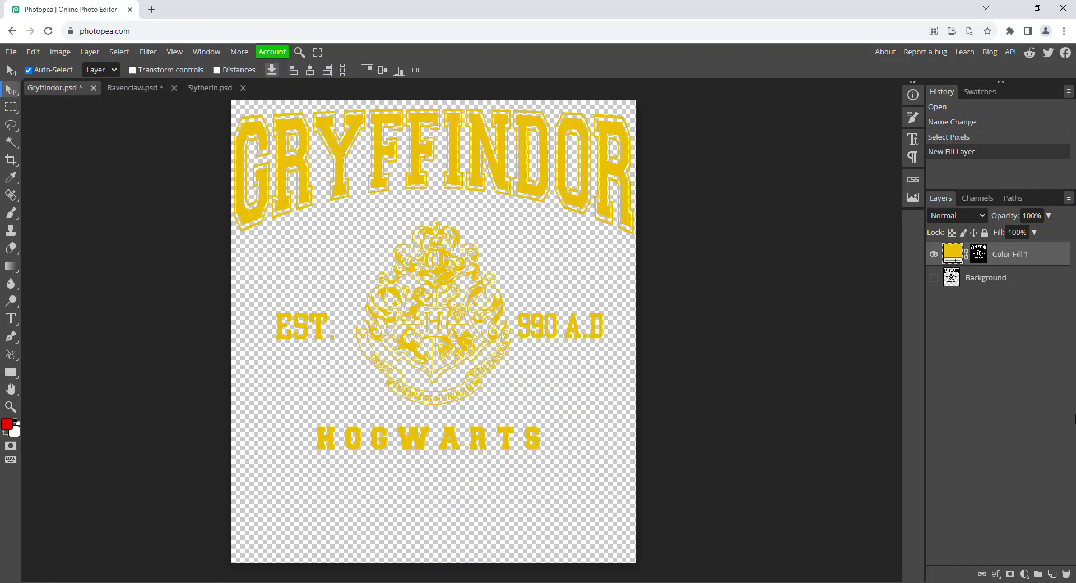
pyautogui.rightClick(1007, 252)
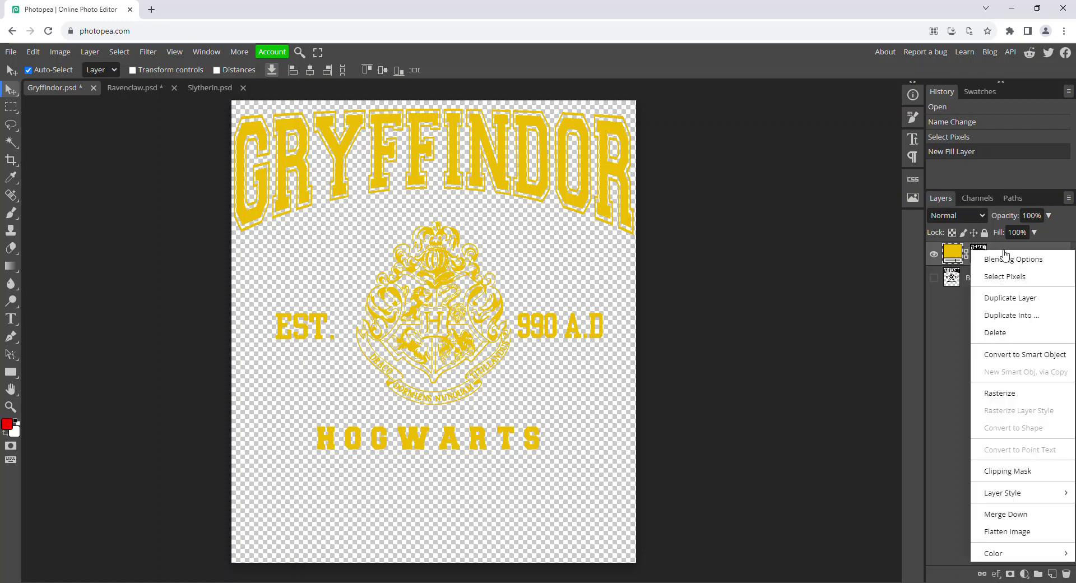
pyautogui.click(1007, 251)
pyautogui.click(1009, 279)
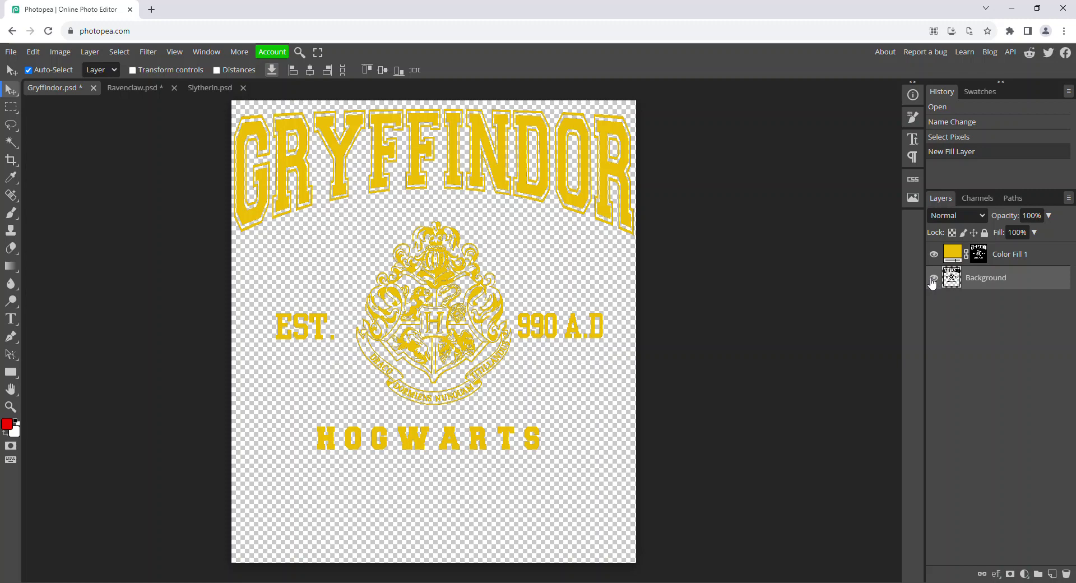
pyautogui.click(1066, 575)
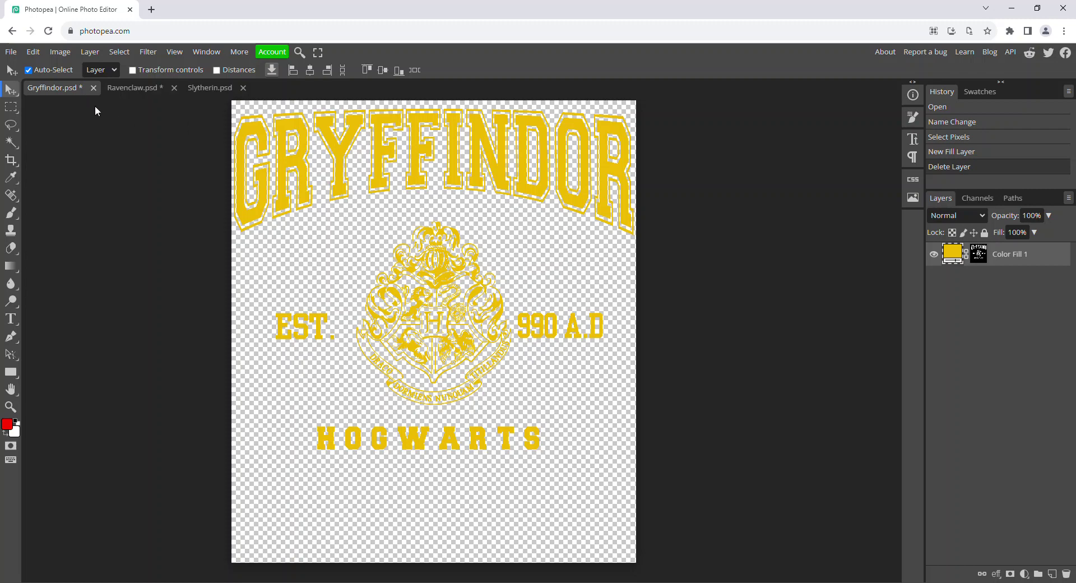
# Open the PNG export settings for the Gryffindor design and inspect the yellow lettering's edges up close in the preview
pyautogui.click(11, 52)
pyautogui.moveTo(84, 216)
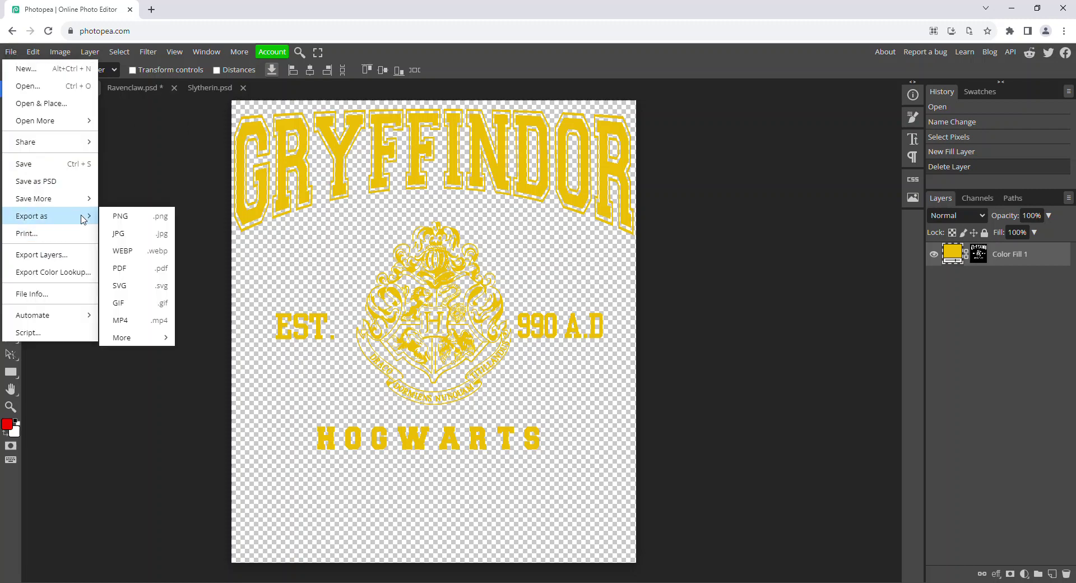
pyautogui.click(133, 218)
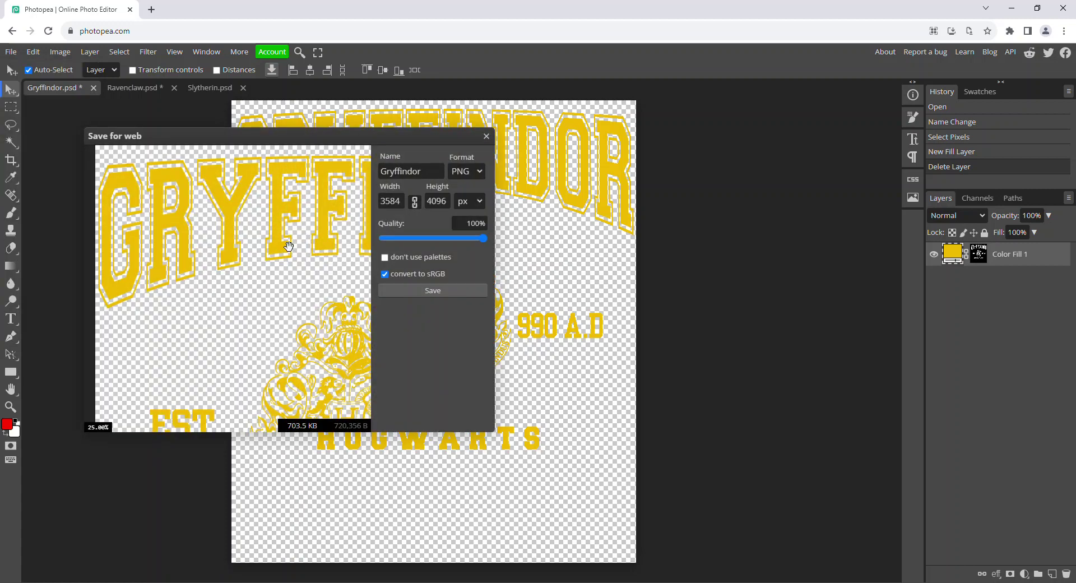
pyautogui.scroll(5, 183, 245)
pyautogui.moveTo(194, 251); pyautogui.dragTo(351, 373)
pyautogui.moveTo(279, 228); pyautogui.dragTo(322, 377)
pyautogui.moveTo(261, 190); pyautogui.dragTo(305, 372)
pyautogui.moveTo(271, 293); pyautogui.dragTo(274, 312)
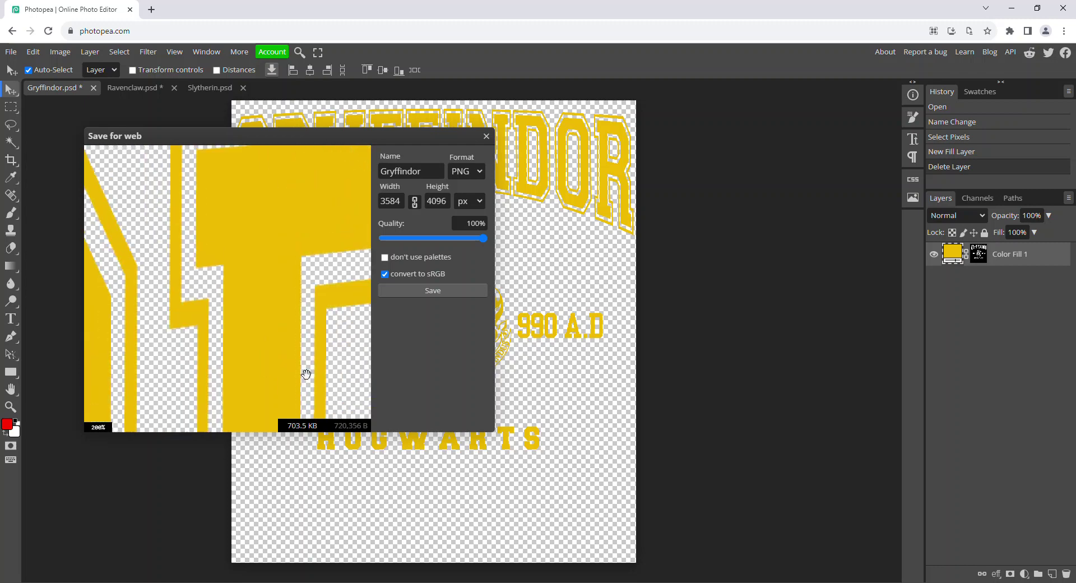